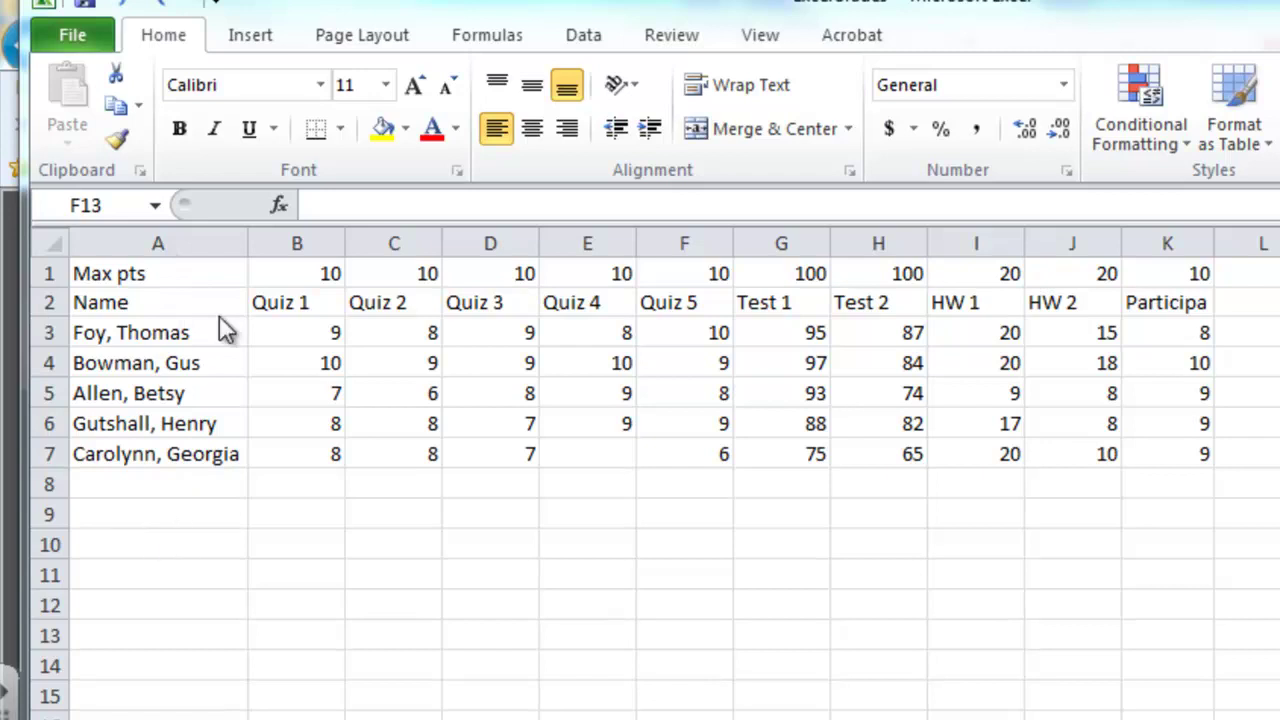
Step: Widen column A to show full student names and column K to fit Participation
click(248, 238)
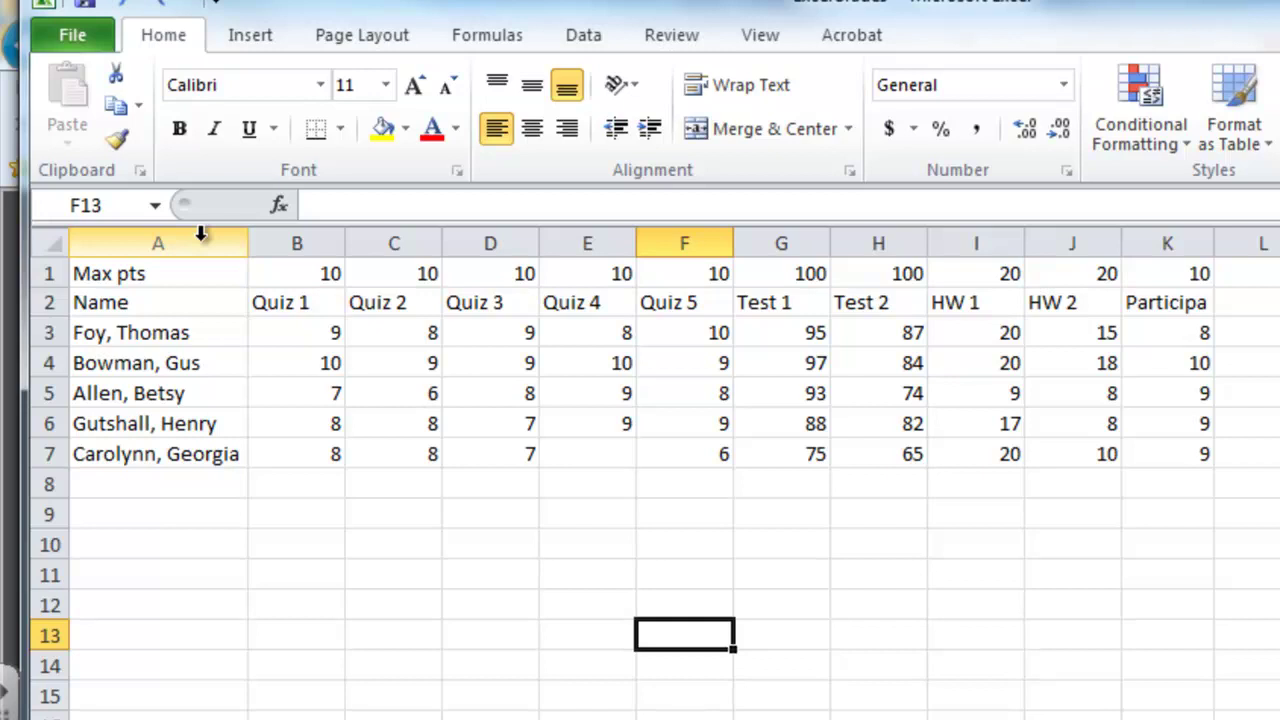
drag(249, 240, 199, 243)
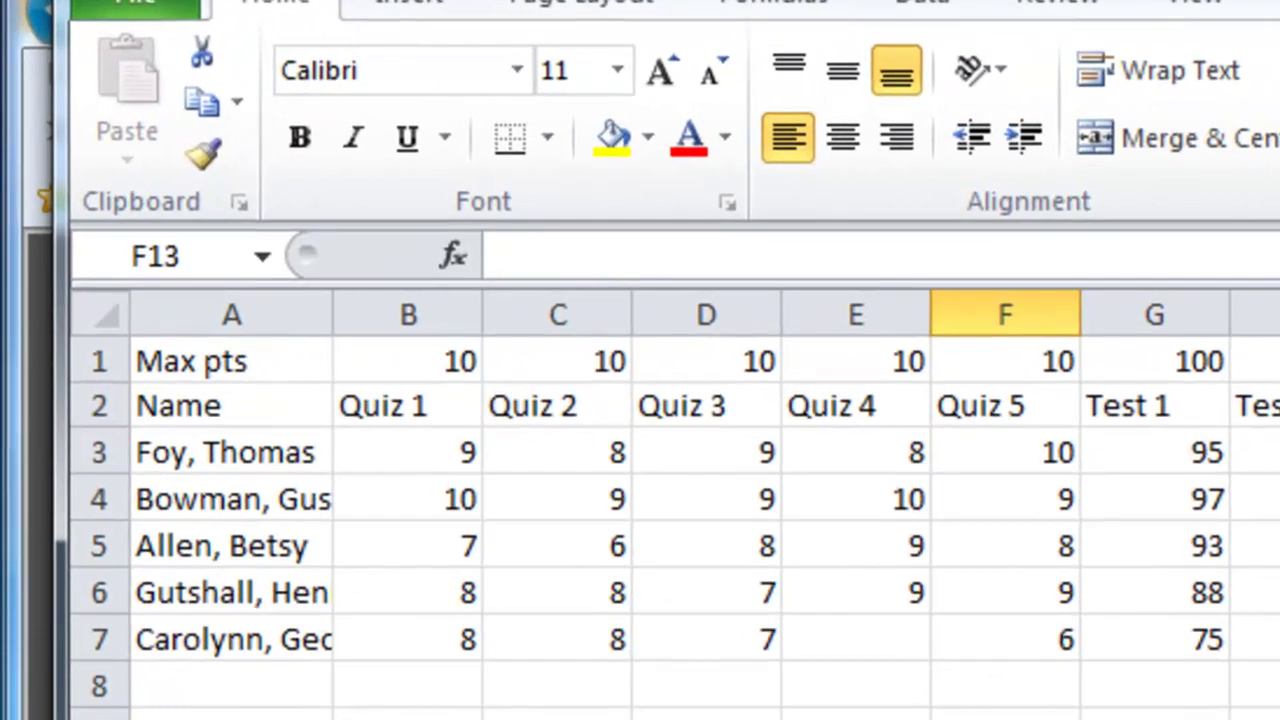
drag(333, 317, 392, 317)
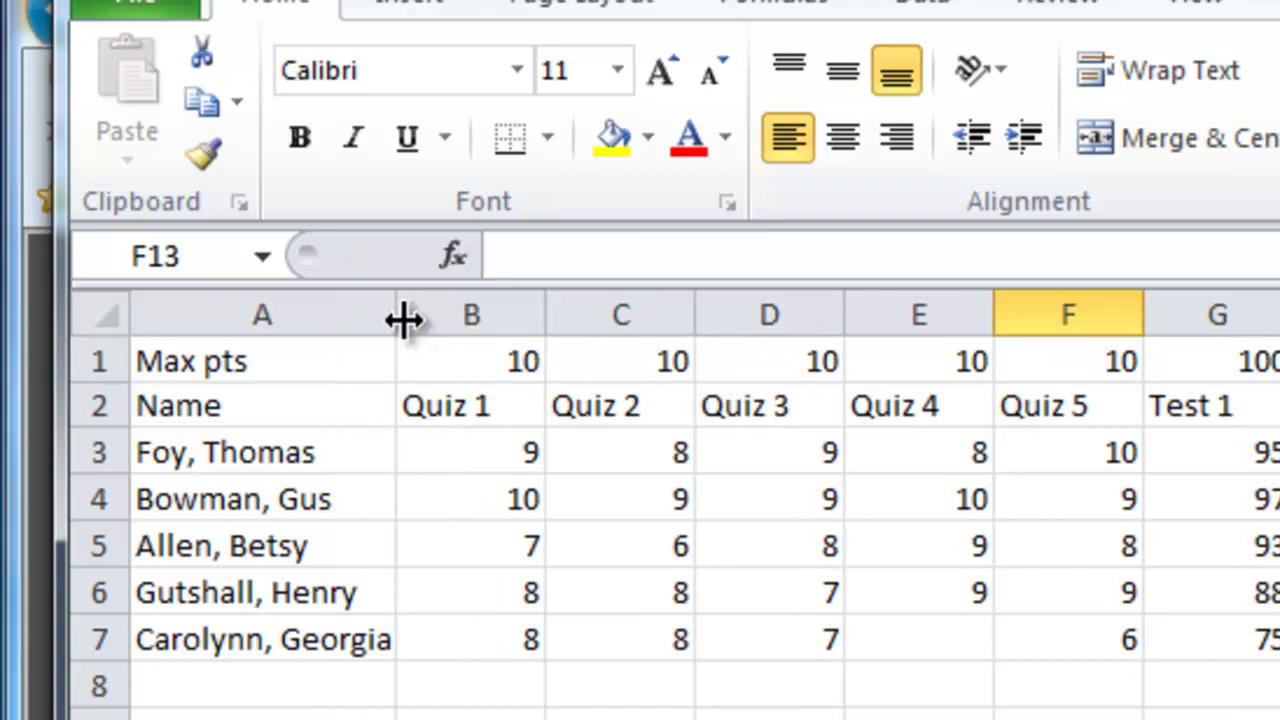
drag(404, 320, 428, 320)
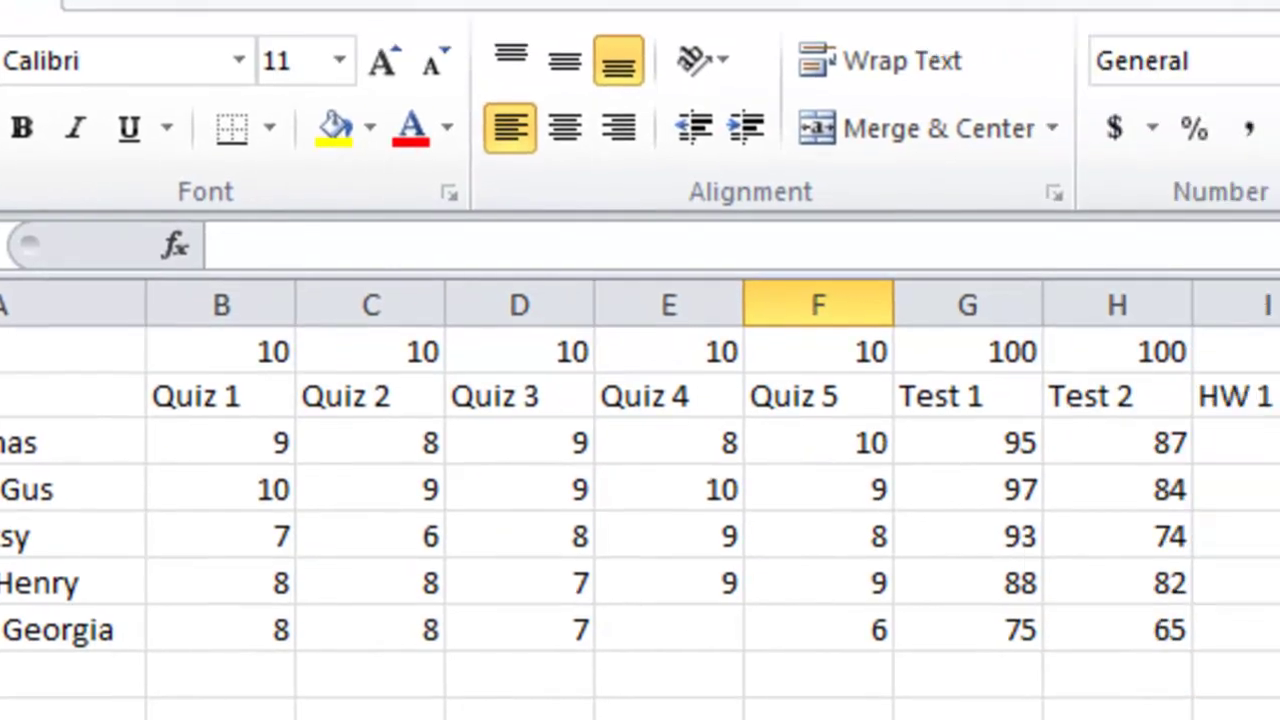
drag(1202, 291, 1226, 296)
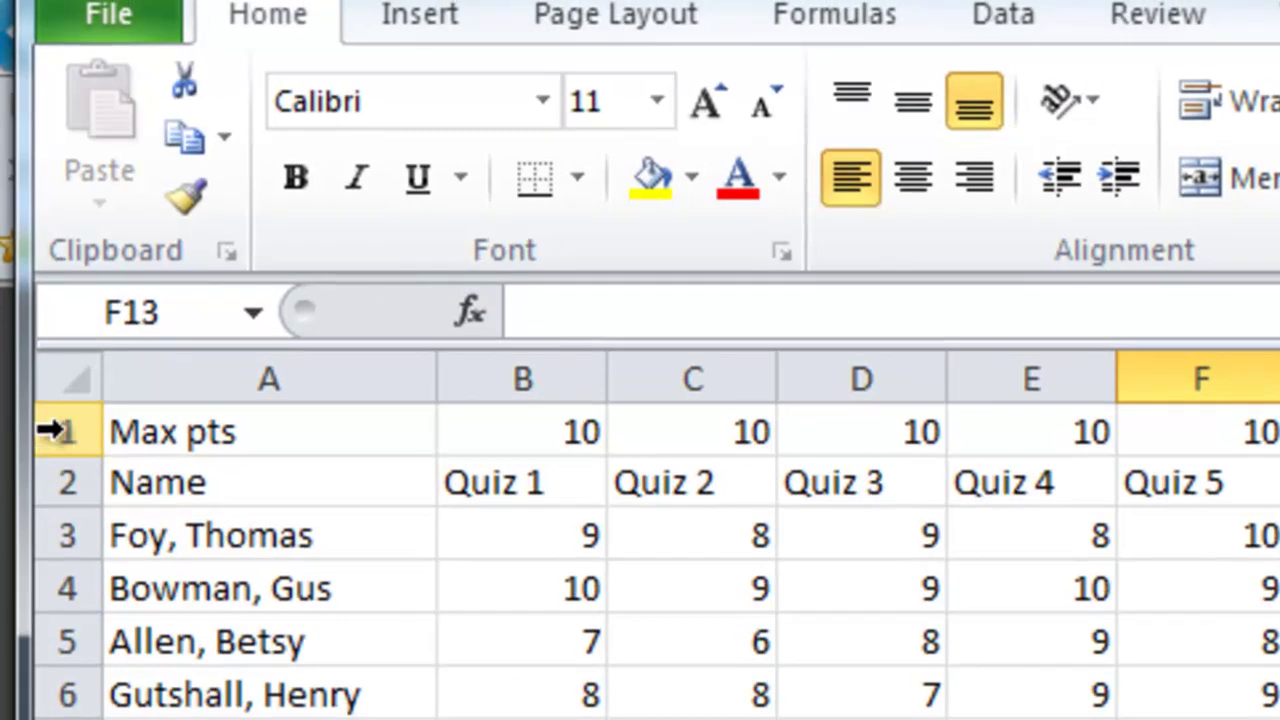
Step: Make rows 1 and 2, the Max pts and header rows, bold
click(10, 235)
drag(50, 431, 50, 482)
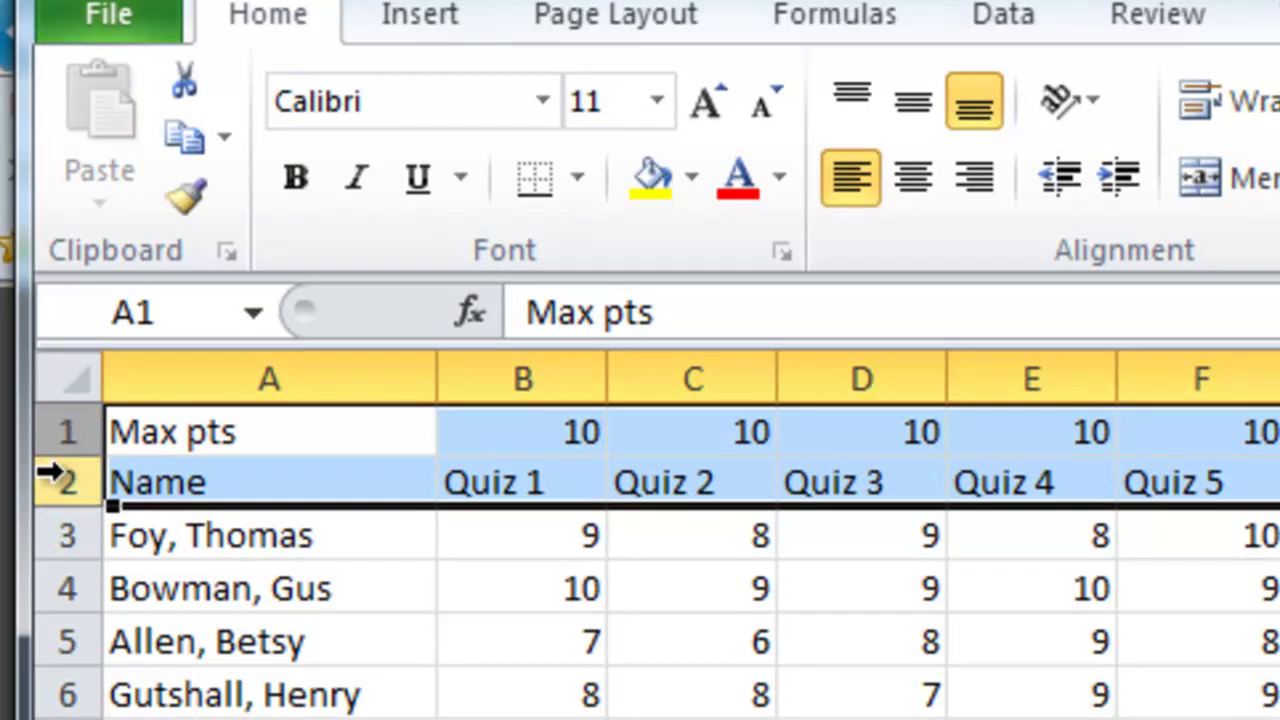
click(296, 178)
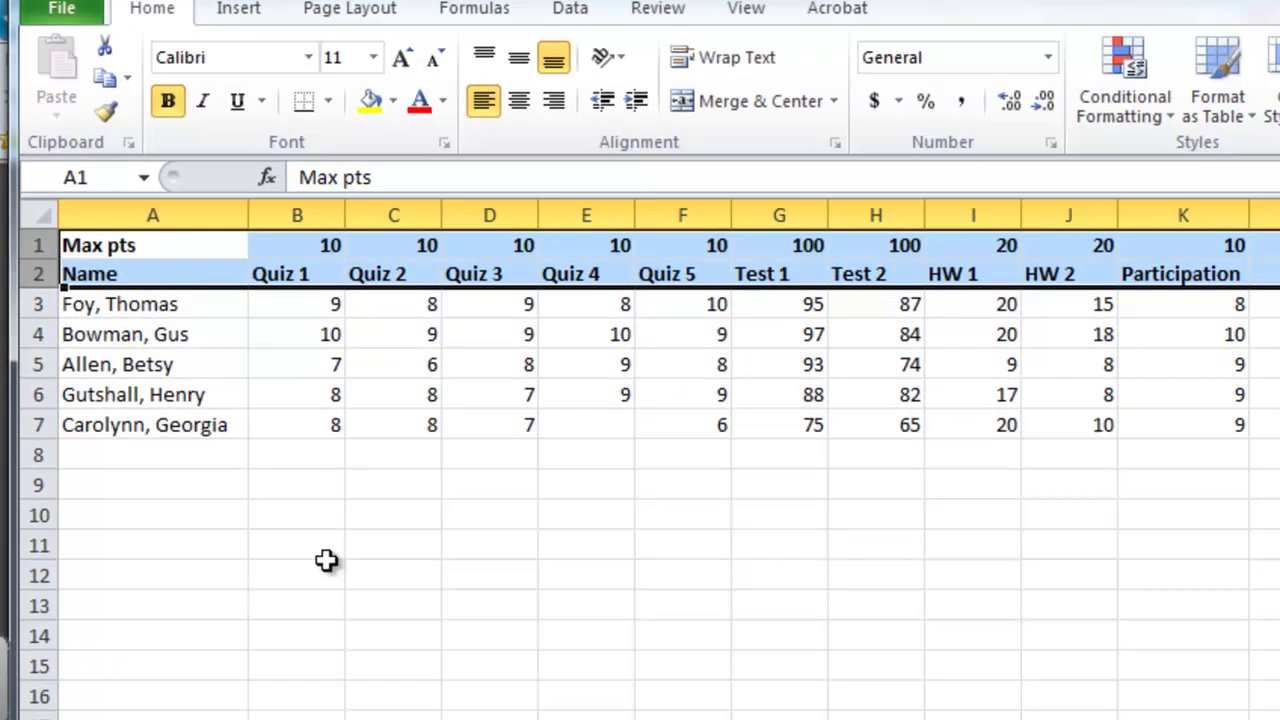
click(318, 500)
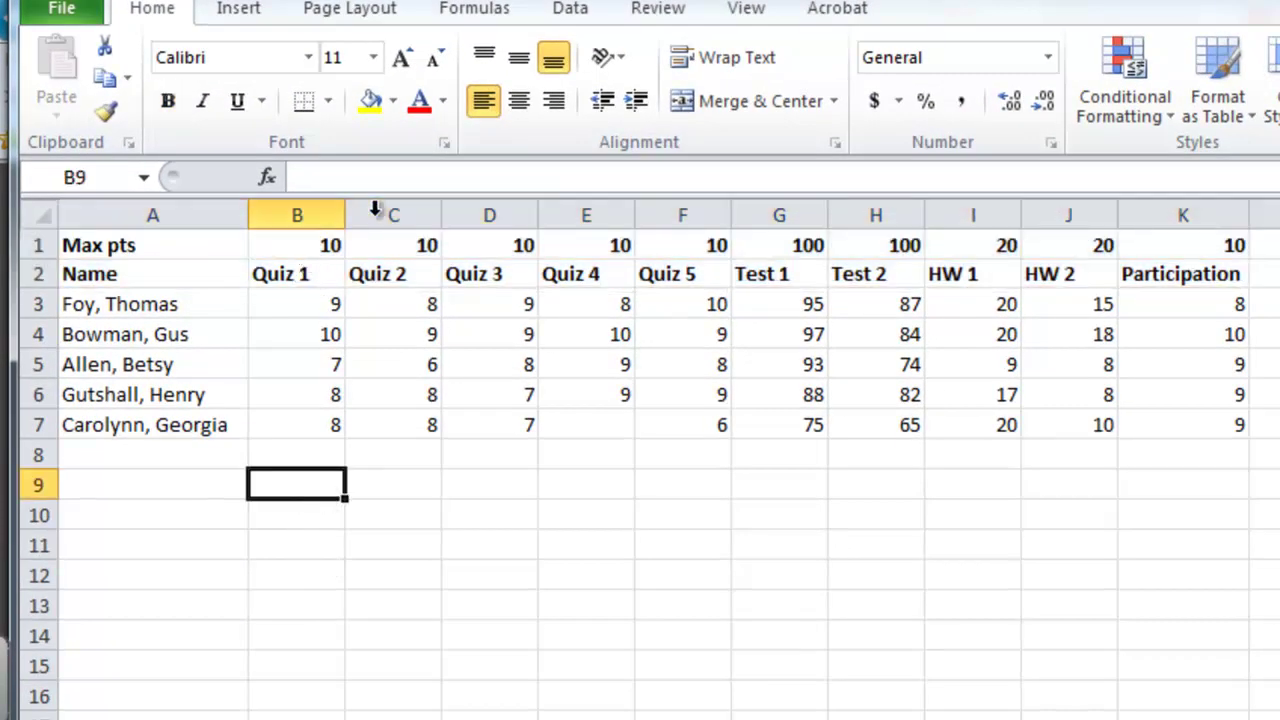
Step: Center the contents of columns B through K
drag(297, 214, 1279, 211)
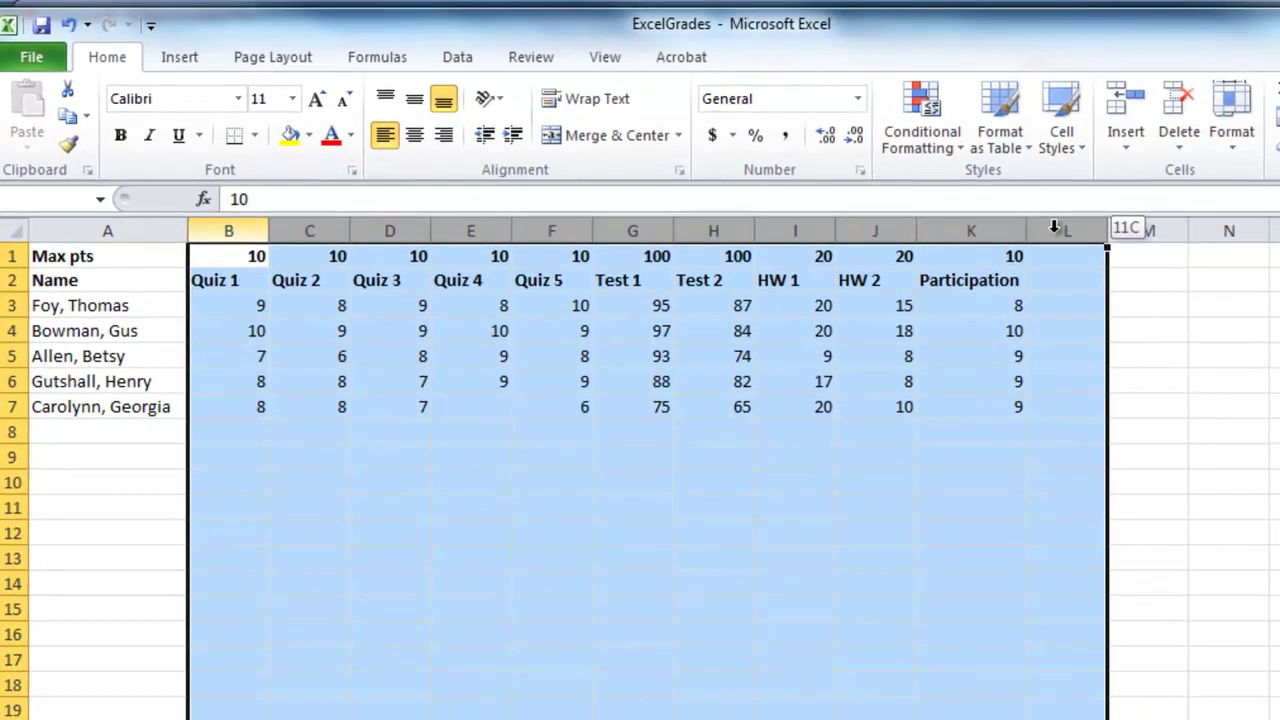
drag(1054, 228, 1121, 228)
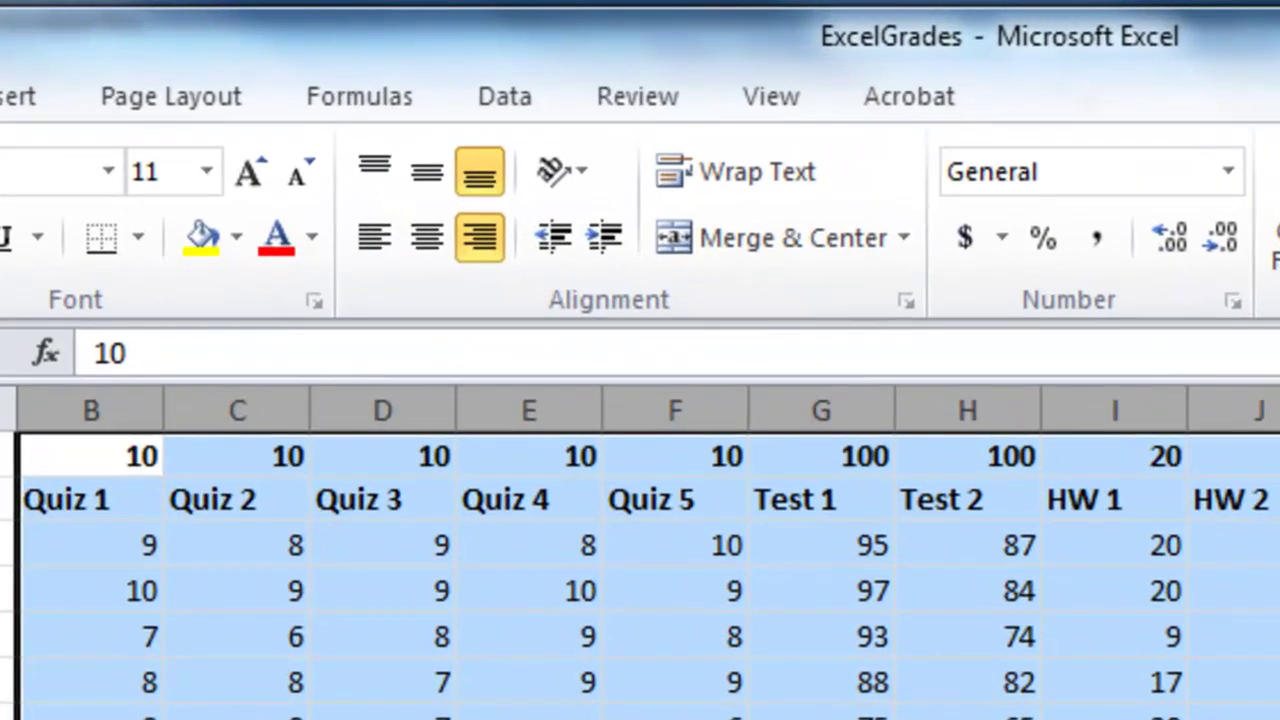
click(429, 251)
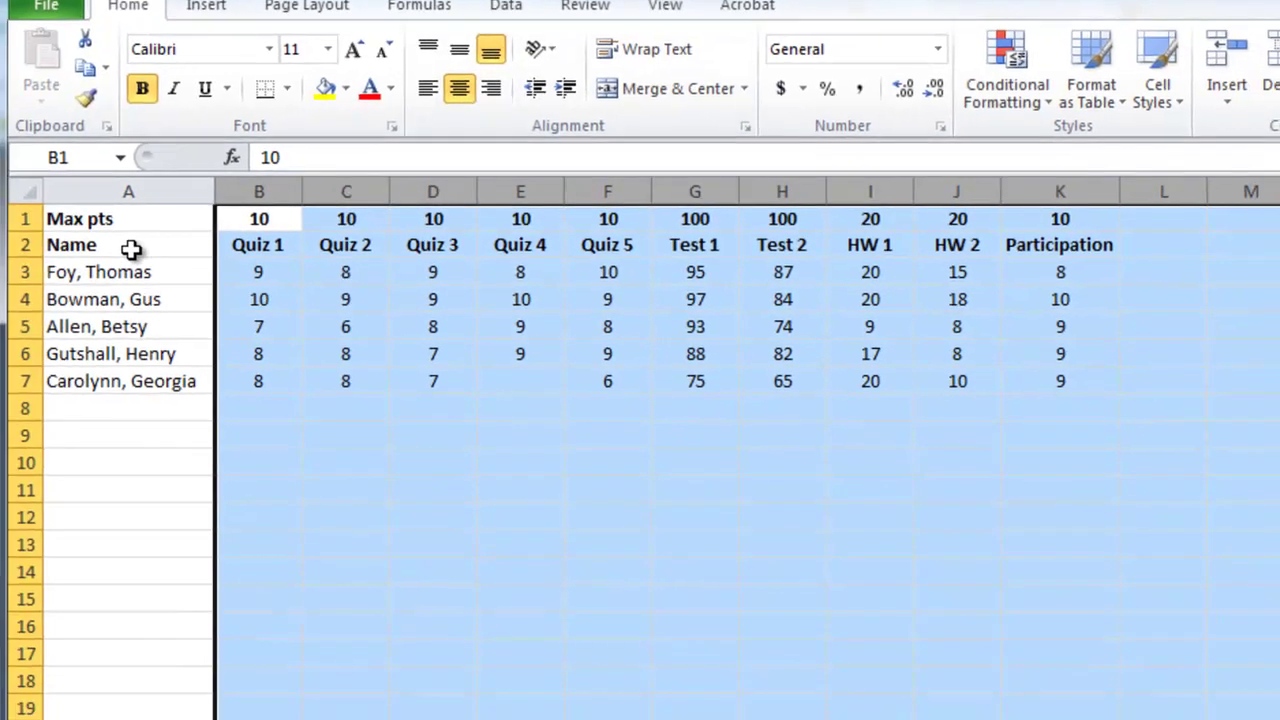
click(129, 251)
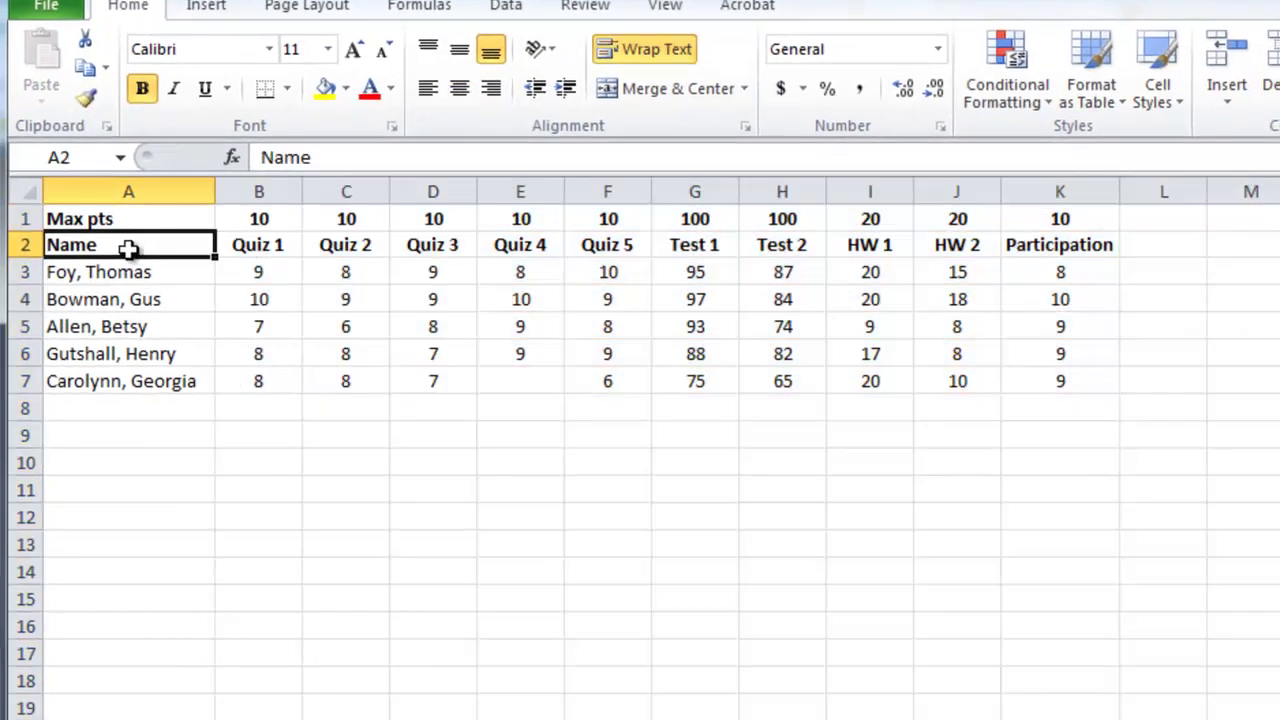
click(113, 568)
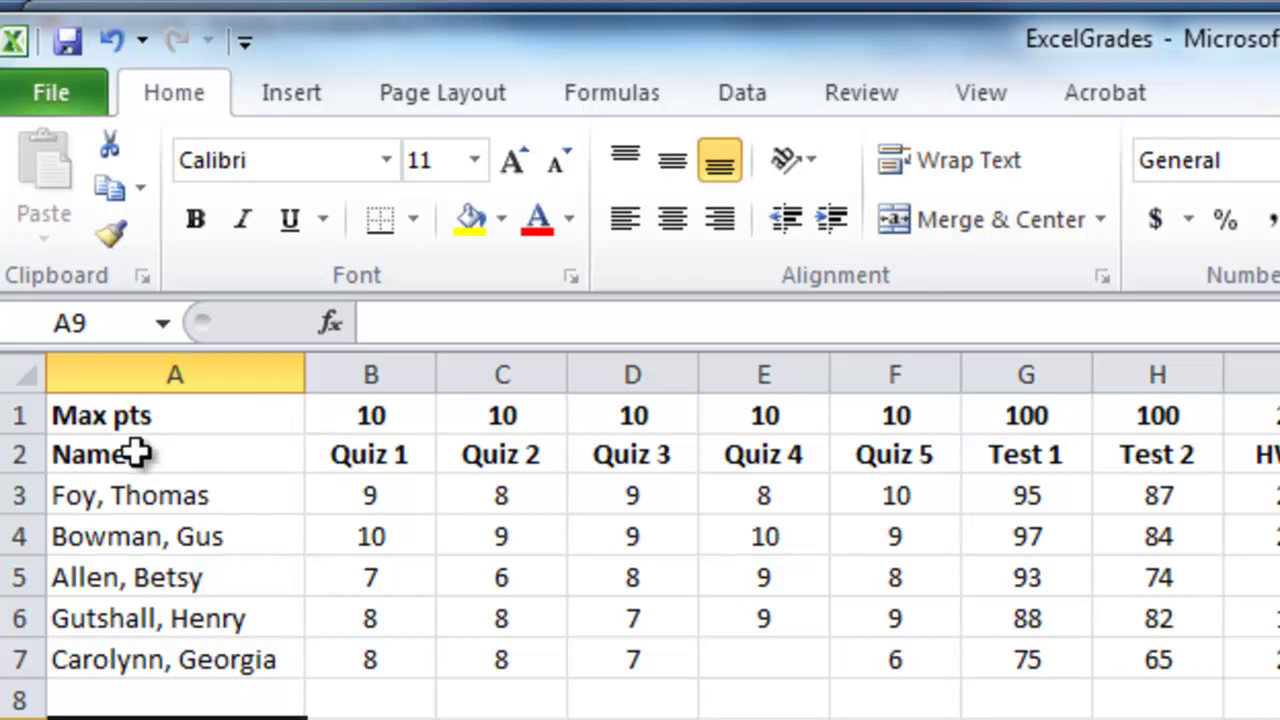
Step: Add filter dropdowns to header row 2 using the Data tab's Filter
click(10, 454)
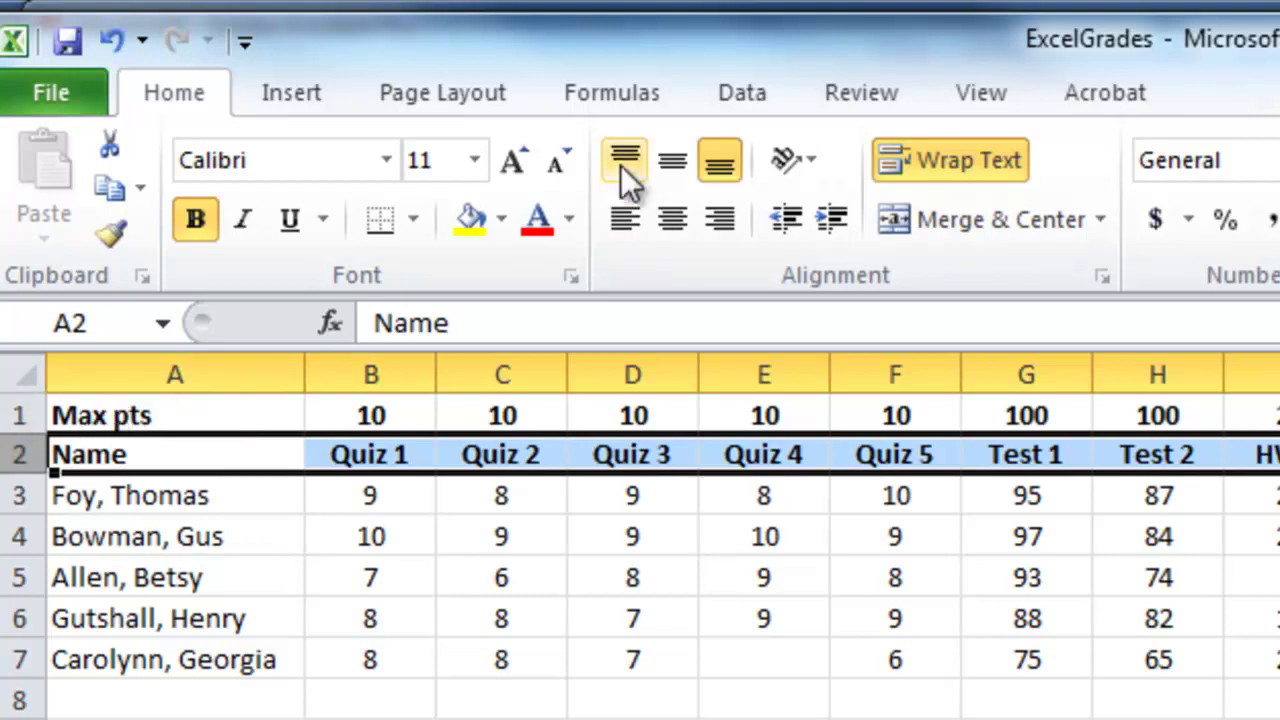
click(735, 92)
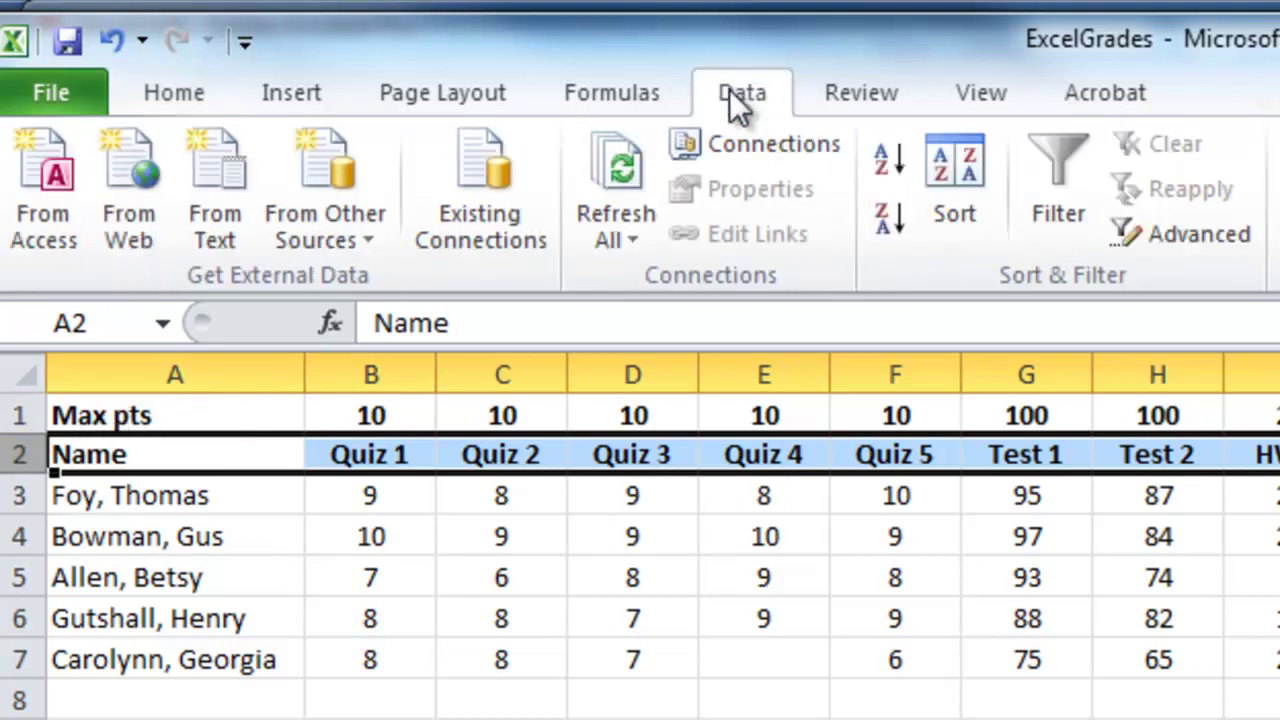
click(1061, 155)
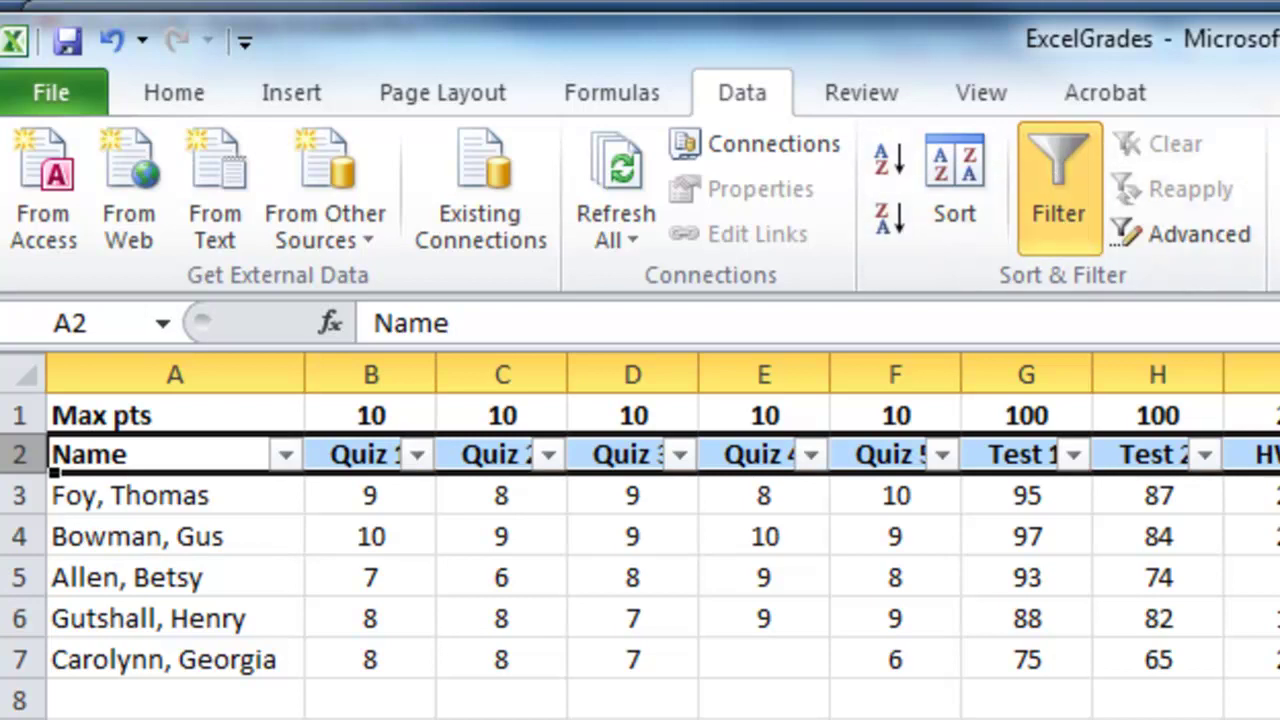
click(175, 719)
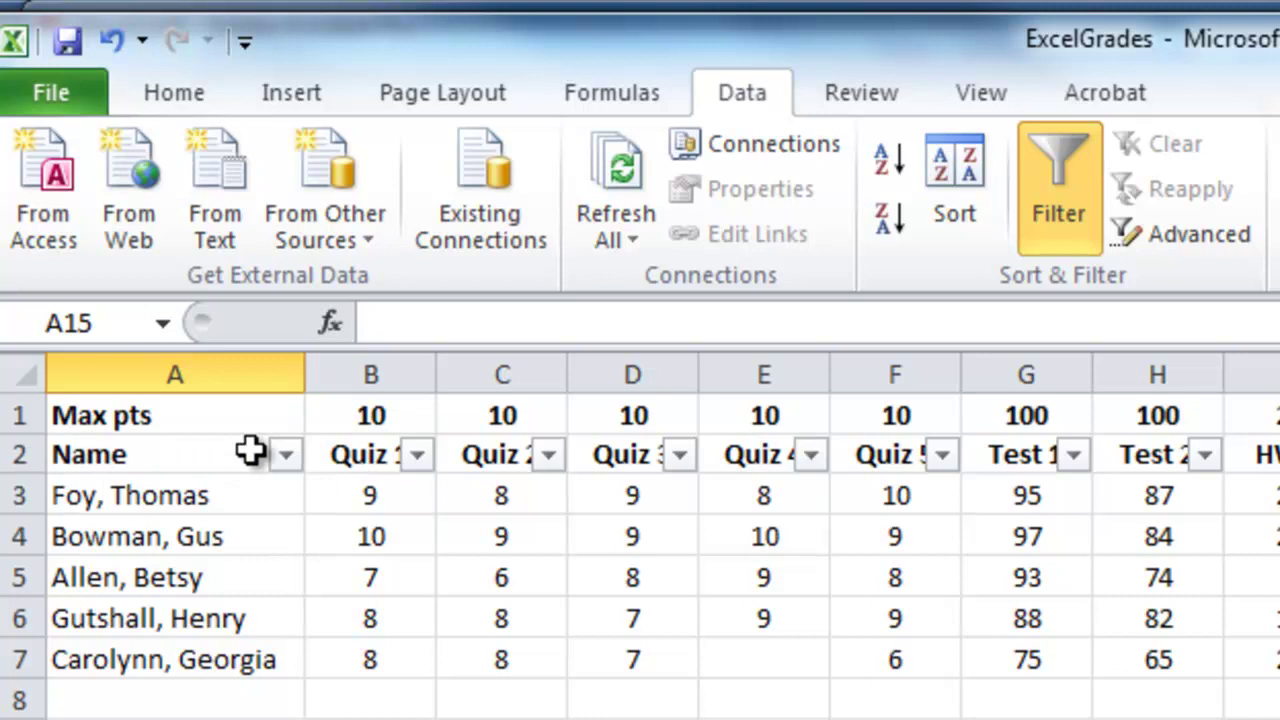
Step: Sort by Name A to Z, try Test 2 largest first, then re-sort Name A to Z
click(286, 458)
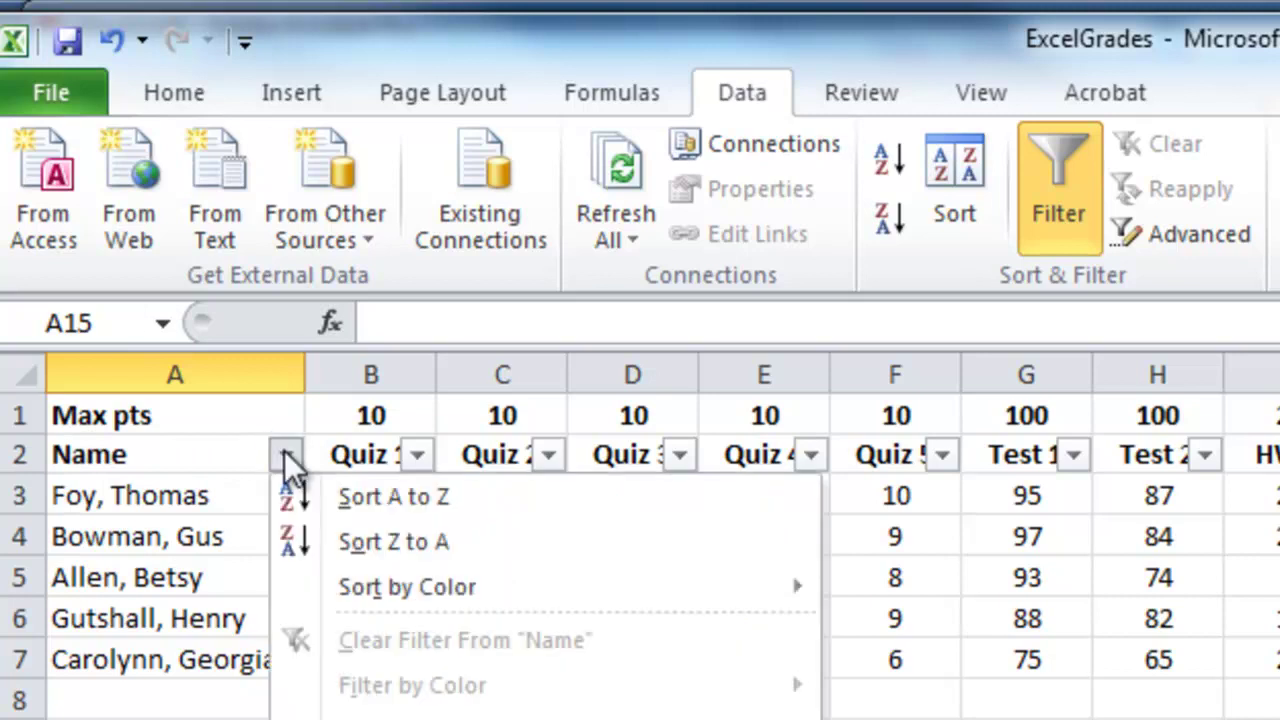
click(352, 498)
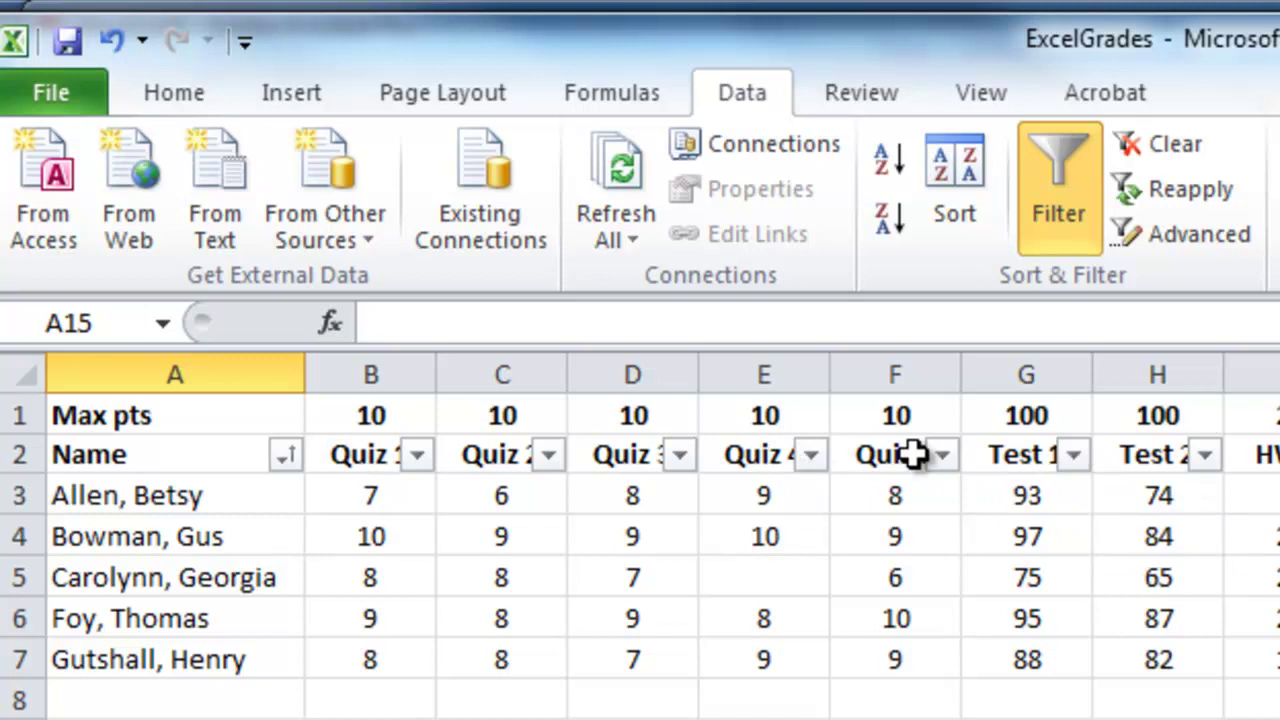
click(1205, 455)
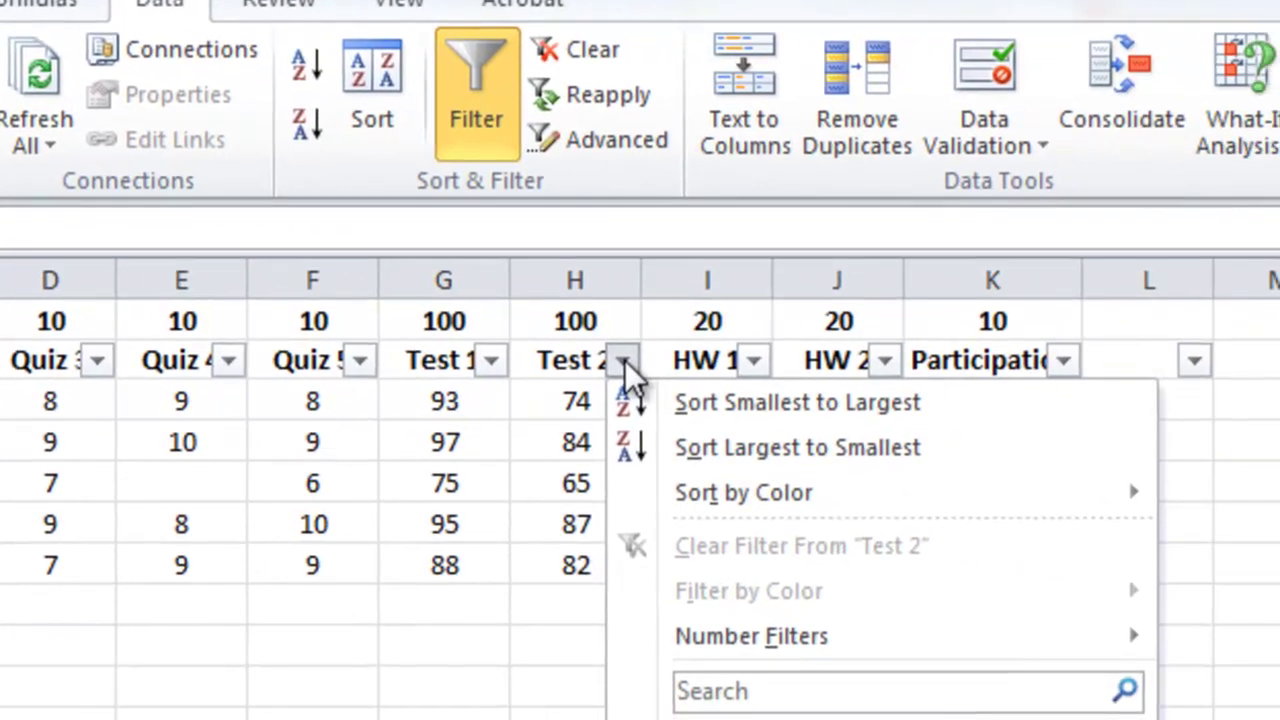
click(737, 447)
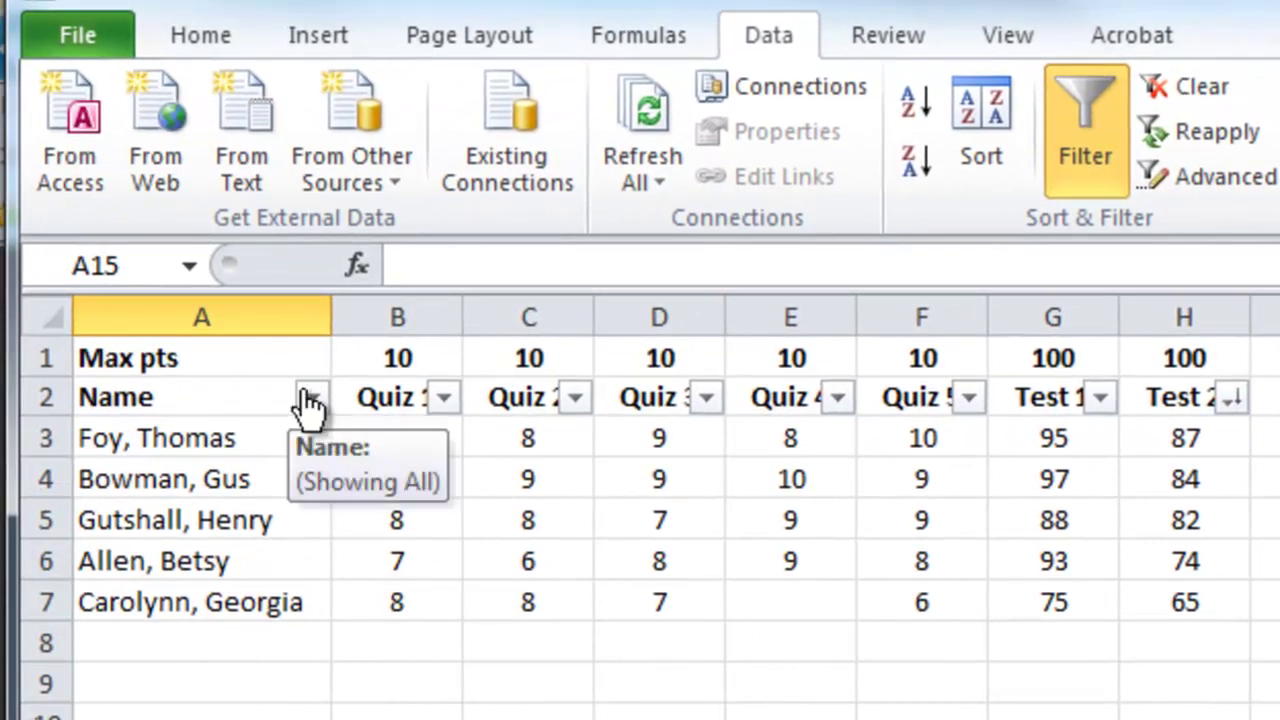
click(310, 398)
click(380, 438)
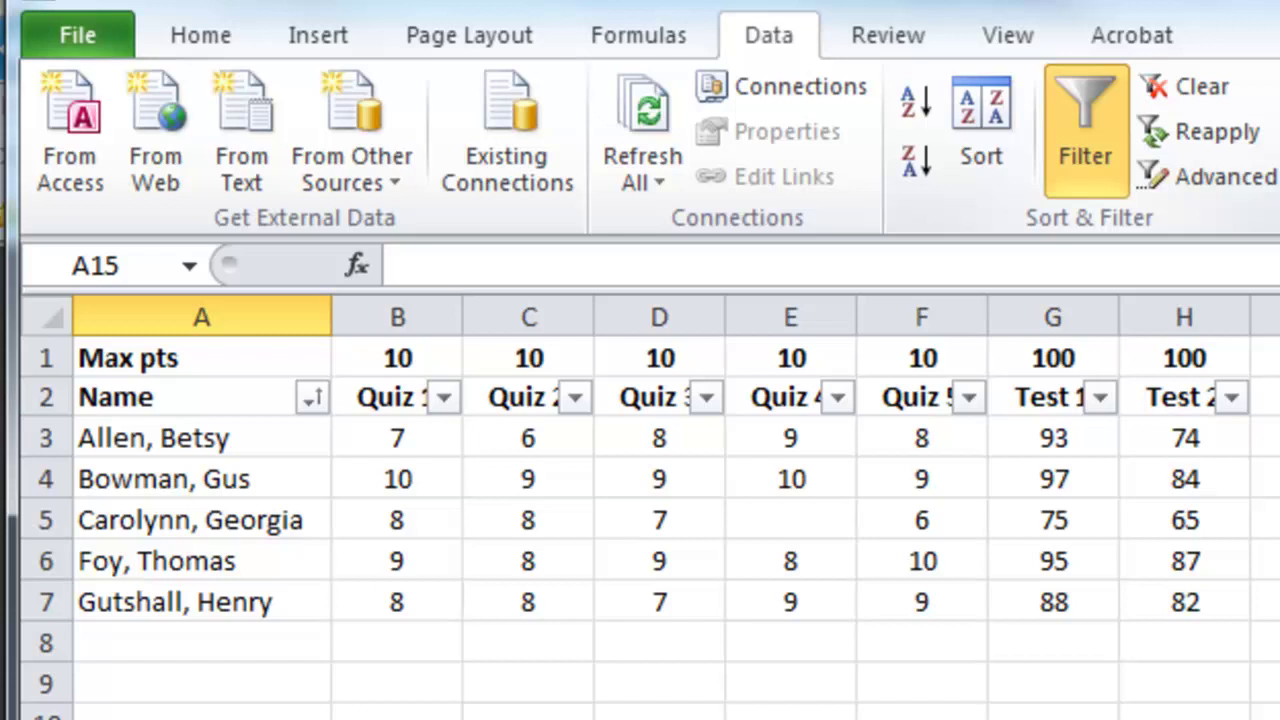
click(196, 680)
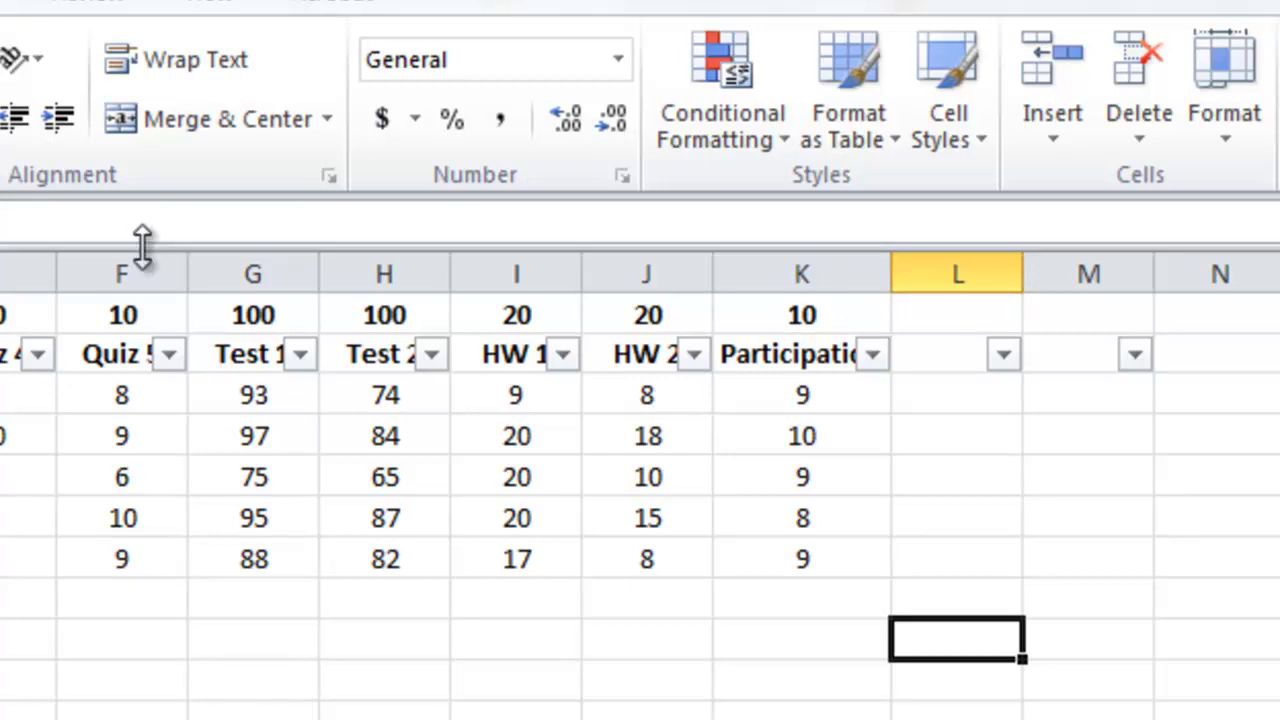
Step: Select L1 and apply AutoSum to propose =SUM(B1:K1)
click(968, 316)
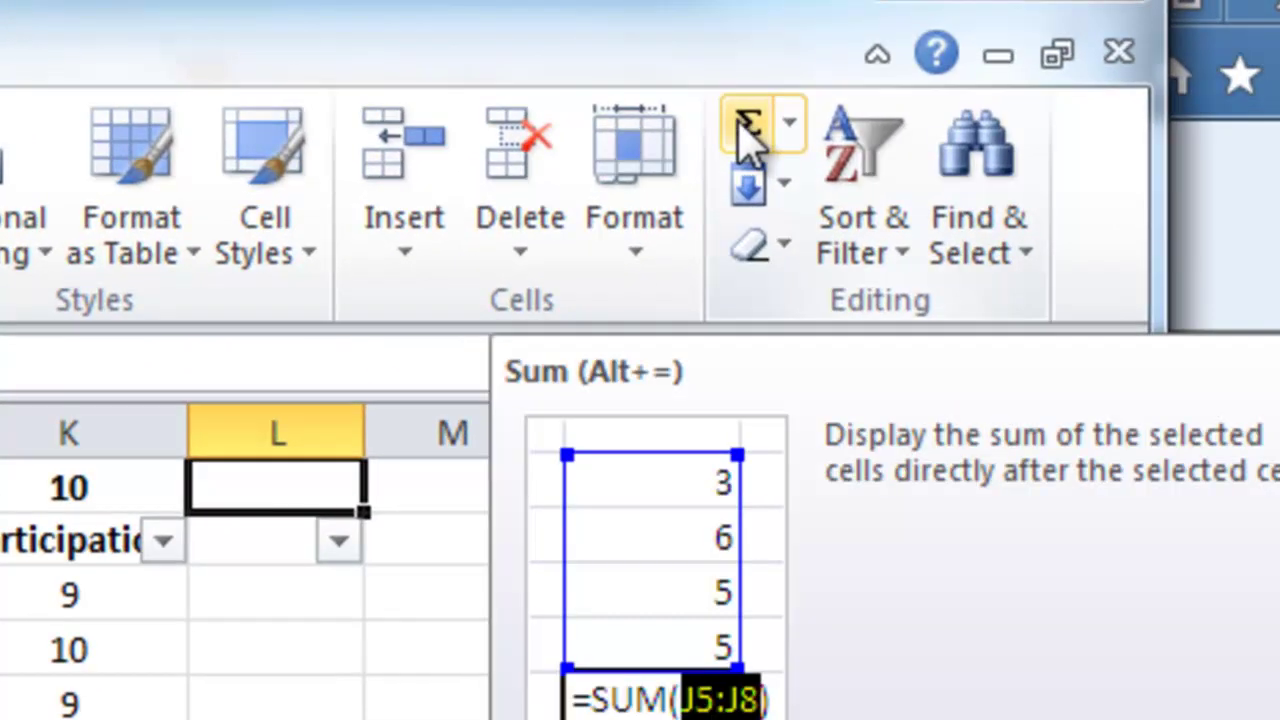
click(748, 140)
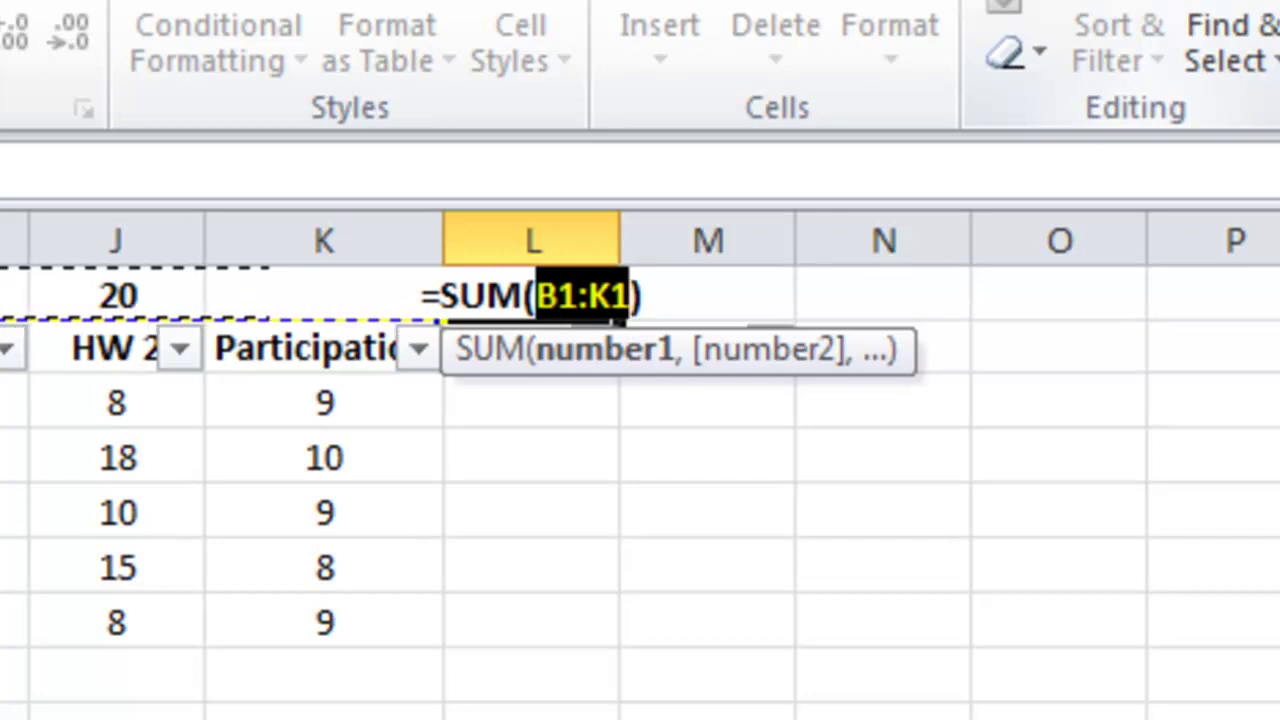
Step: Commit the 300 total in L1, label L2 'Max Points', and make row 2 taller
key(Return)
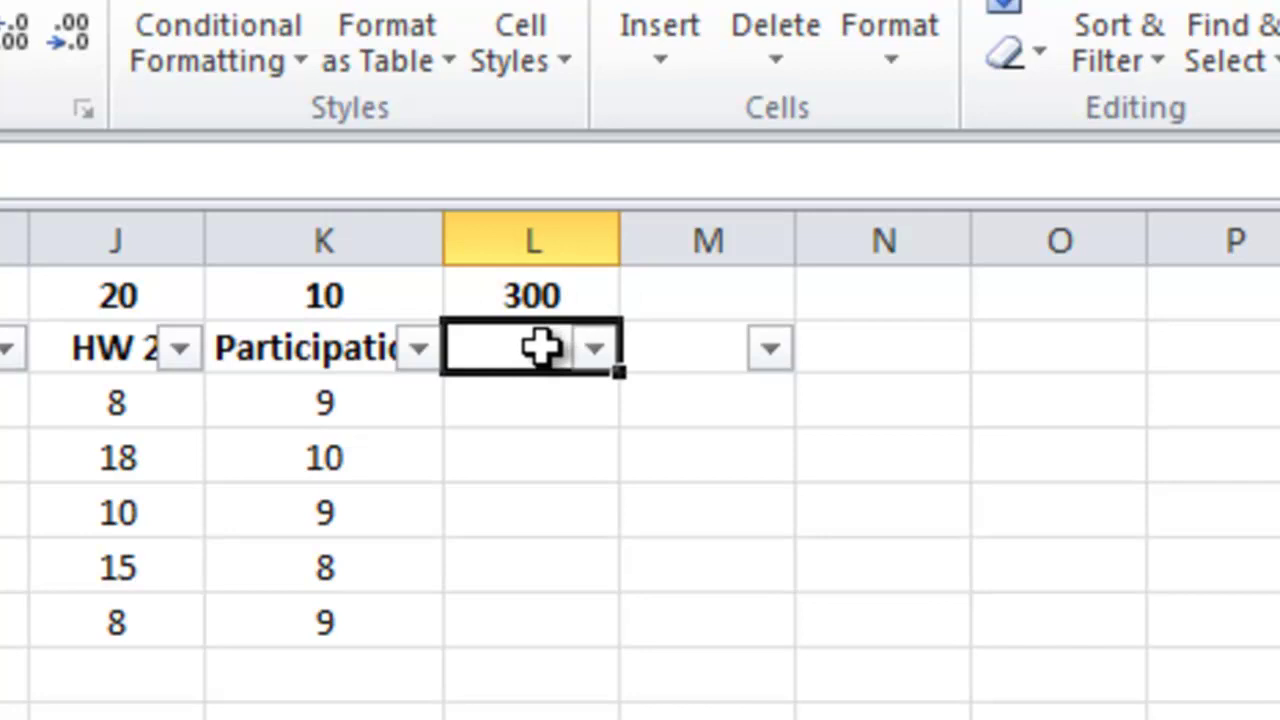
text(Max Po)
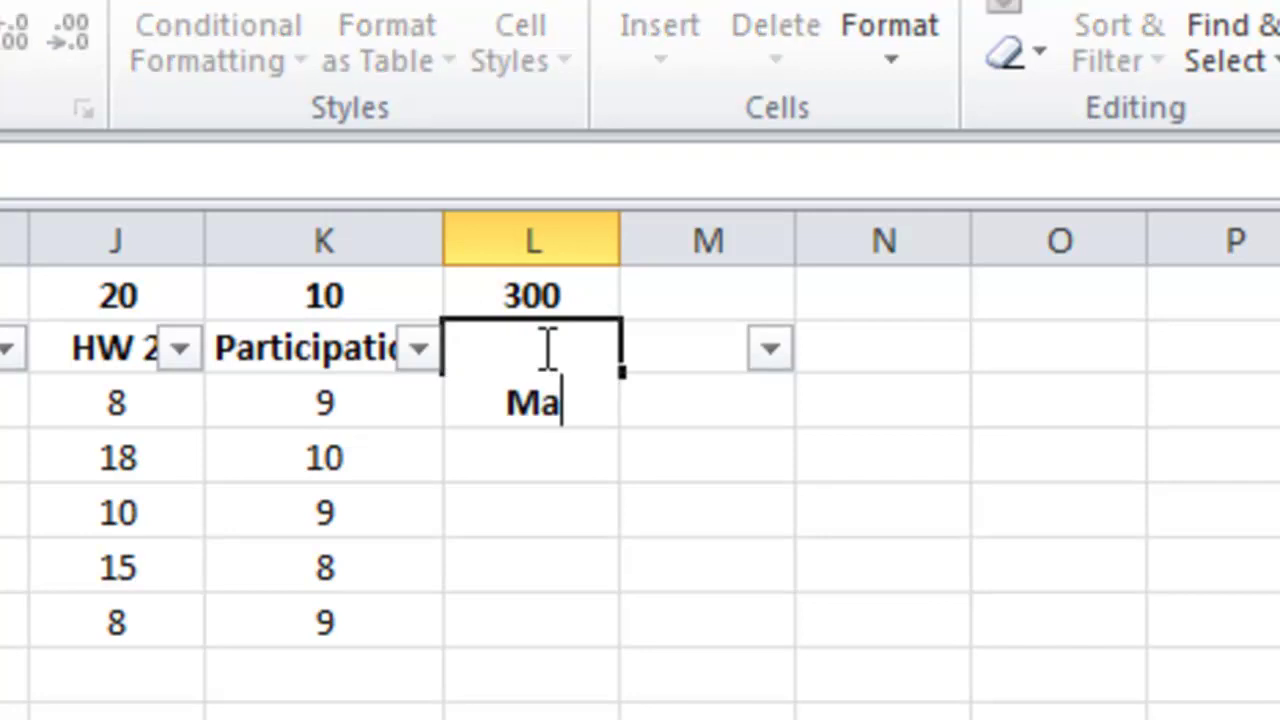
text(ints)
key(Return)
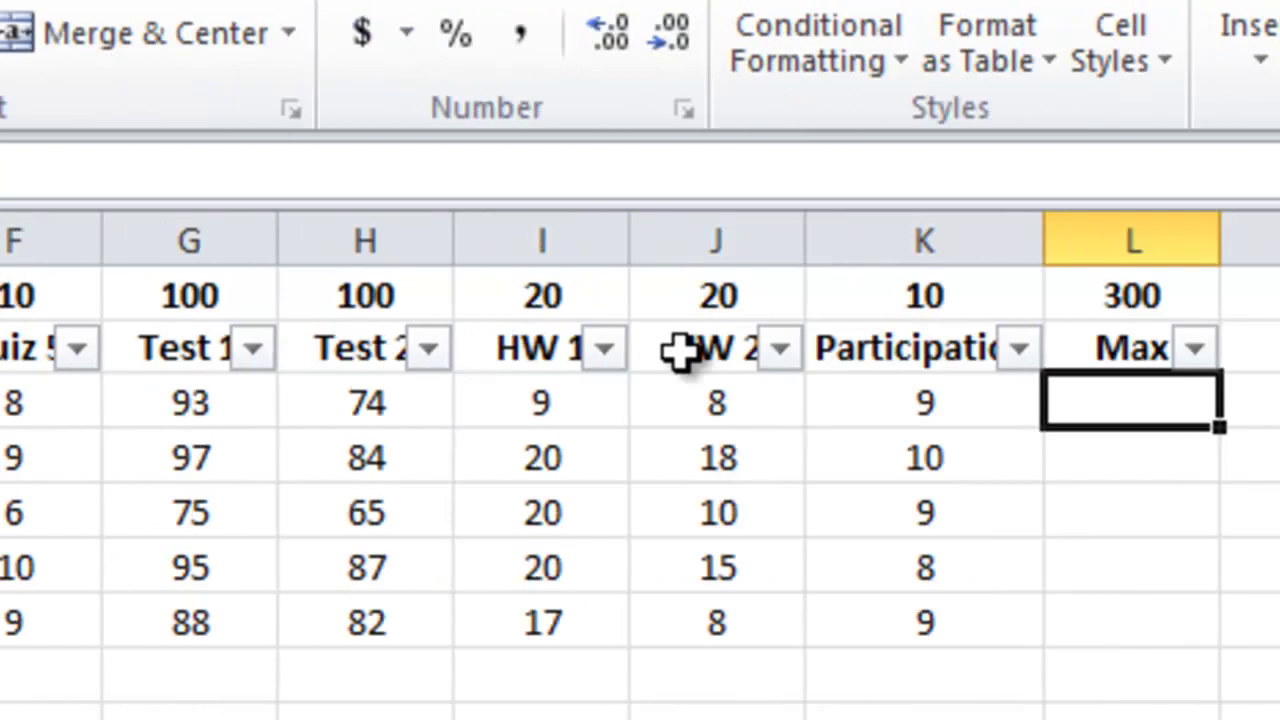
drag(114, 365, 116, 430)
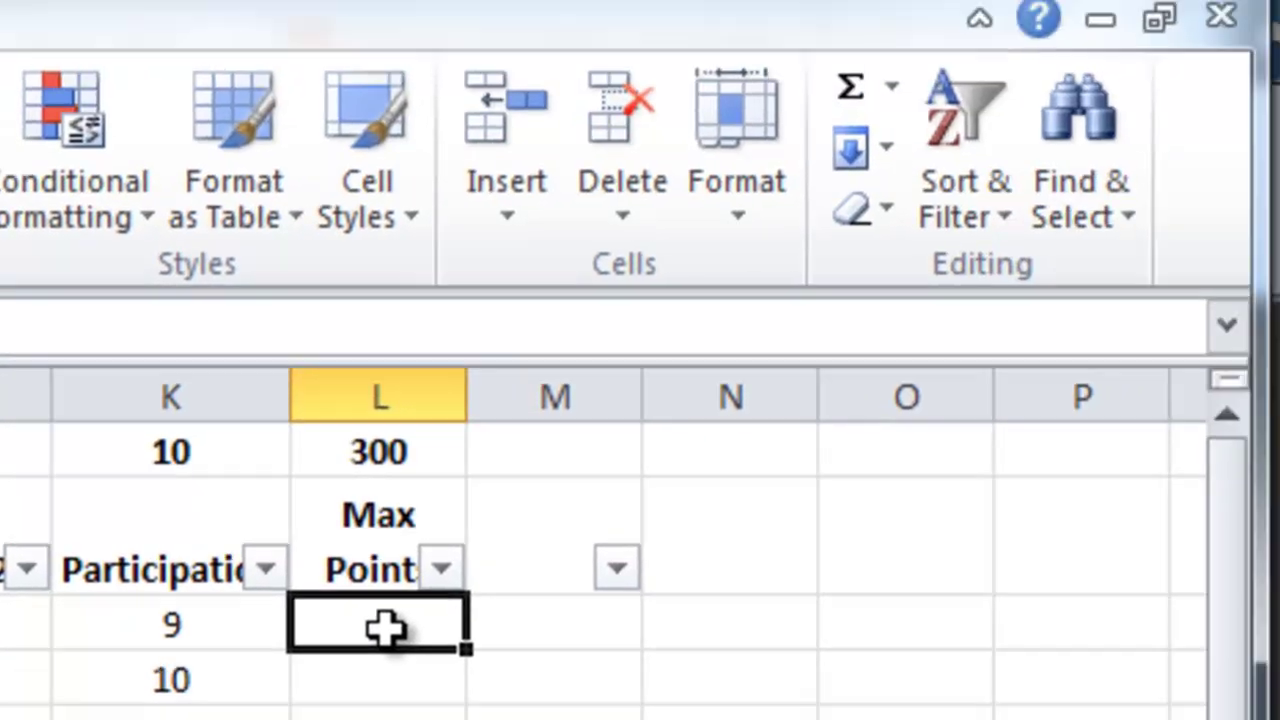
Step: AutoSum L3 to 231 and fill it down to L7 (276, 208, 269, 245)
click(855, 95)
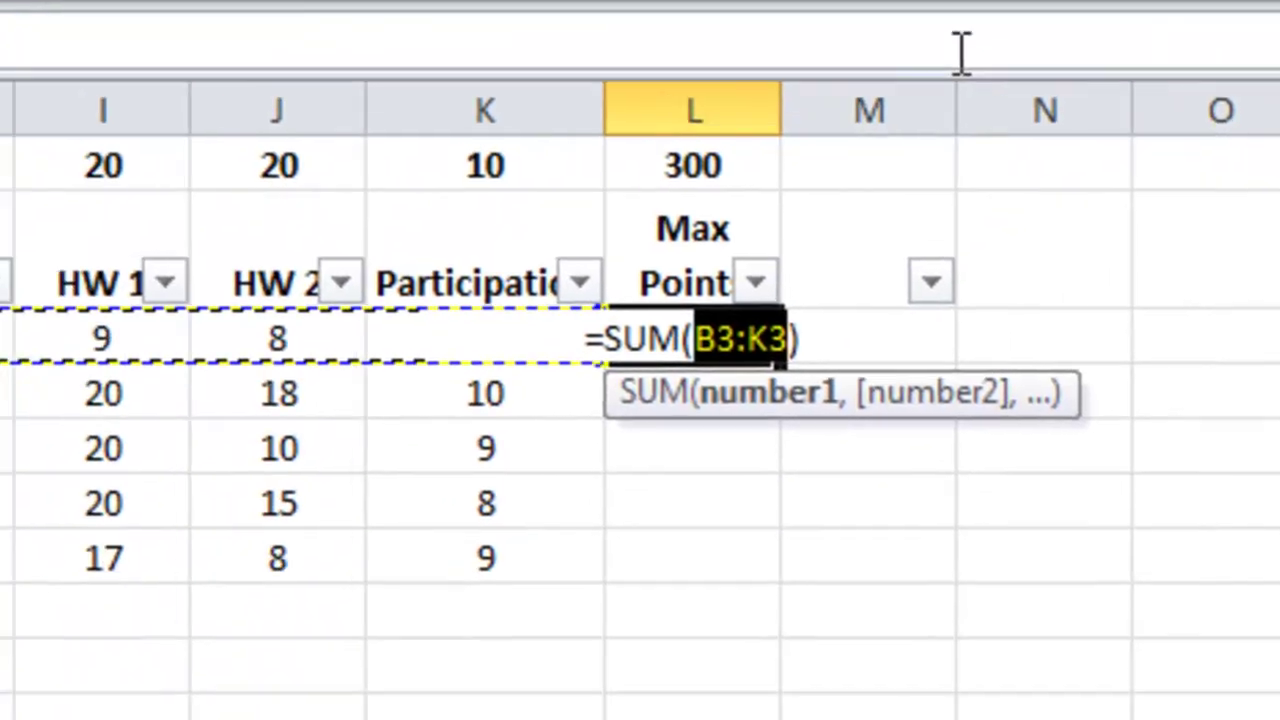
key(Return)
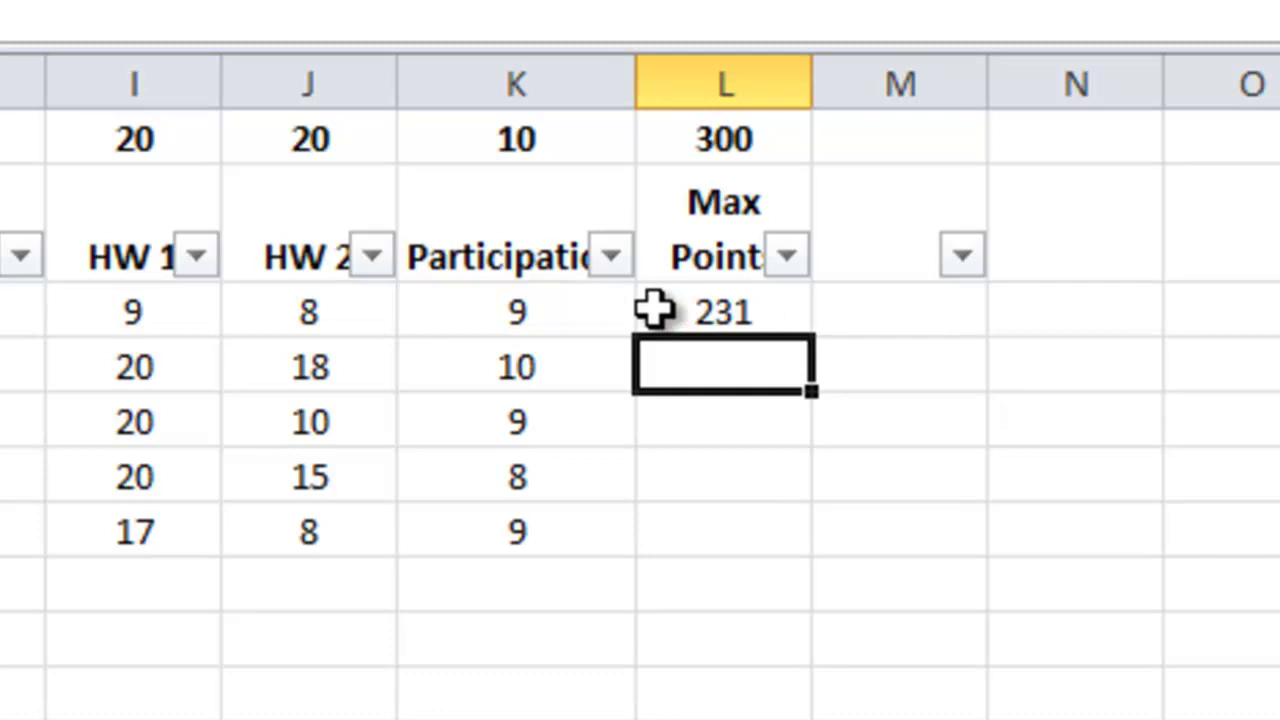
click(748, 313)
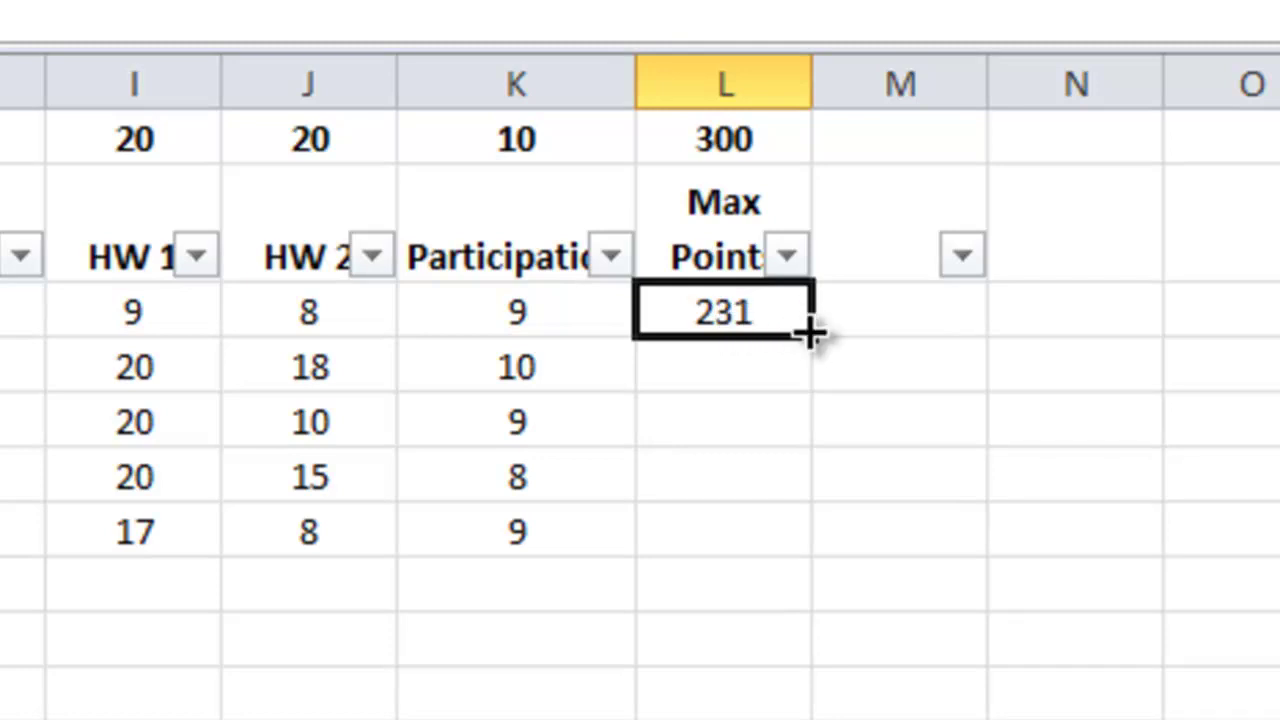
drag(811, 340, 817, 552)
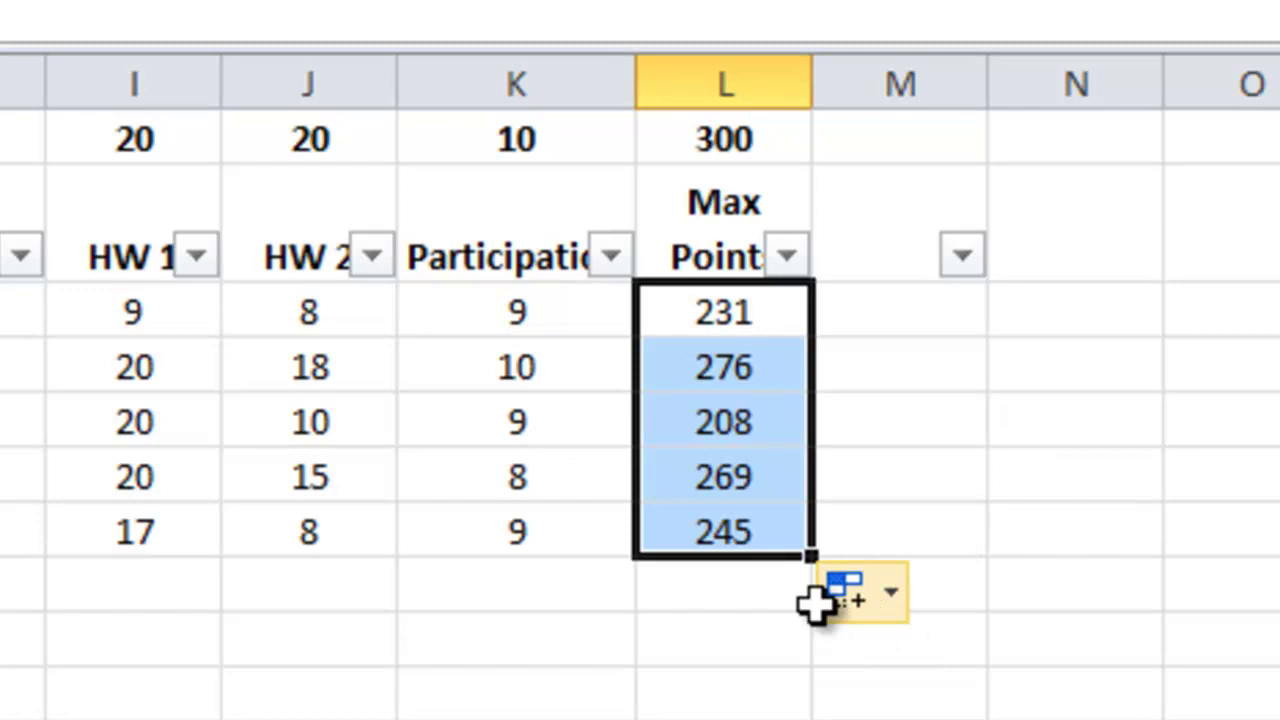
click(714, 598)
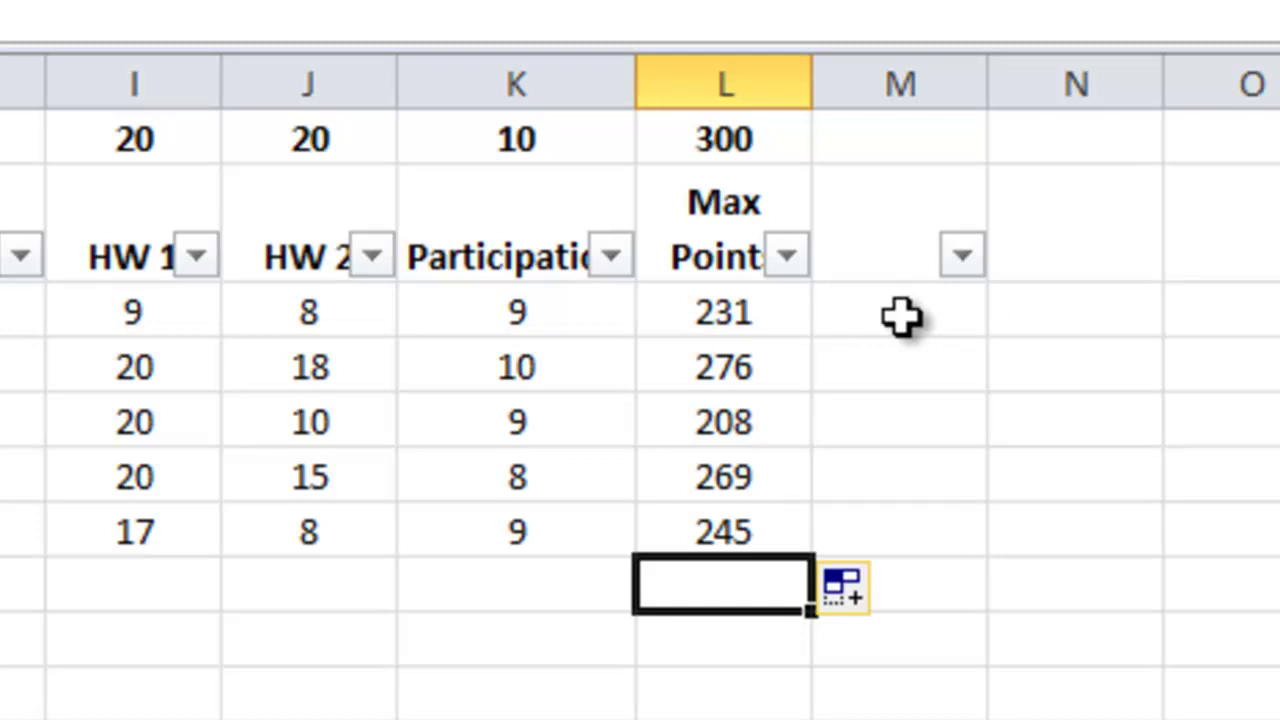
Step: Enter the heading 'Average' in M2
click(898, 252)
text(A)
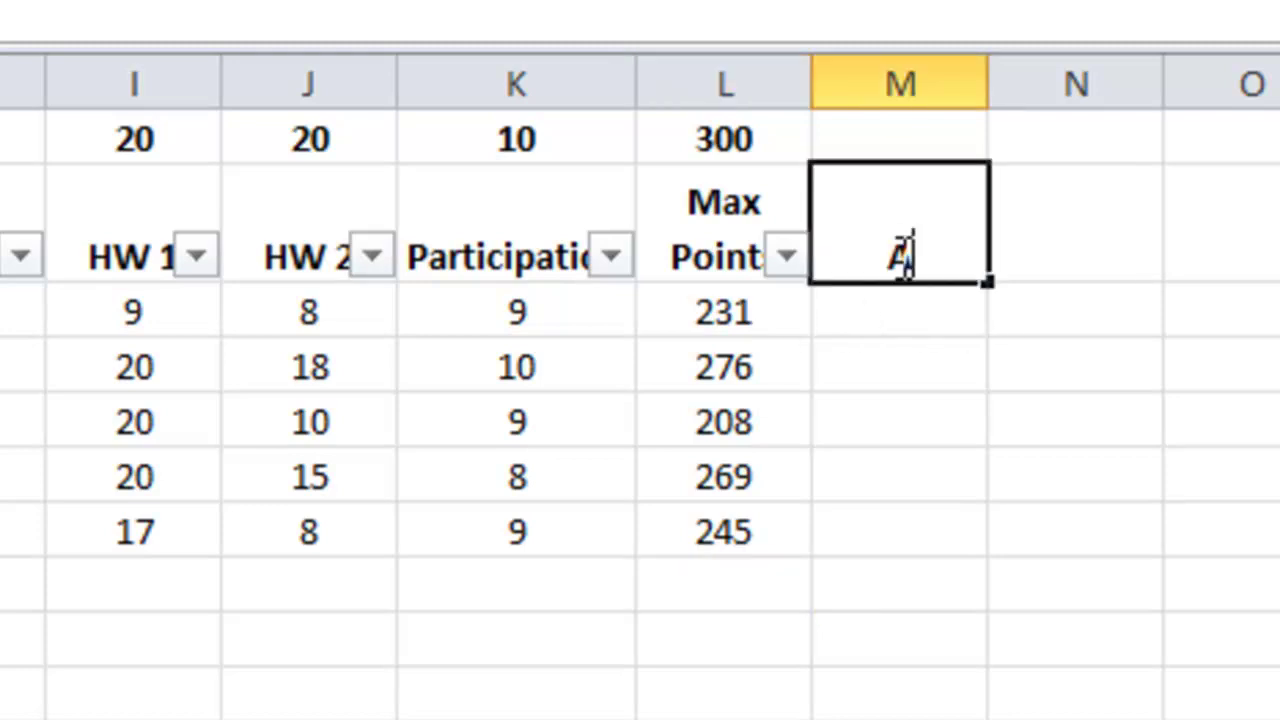
text(verage)
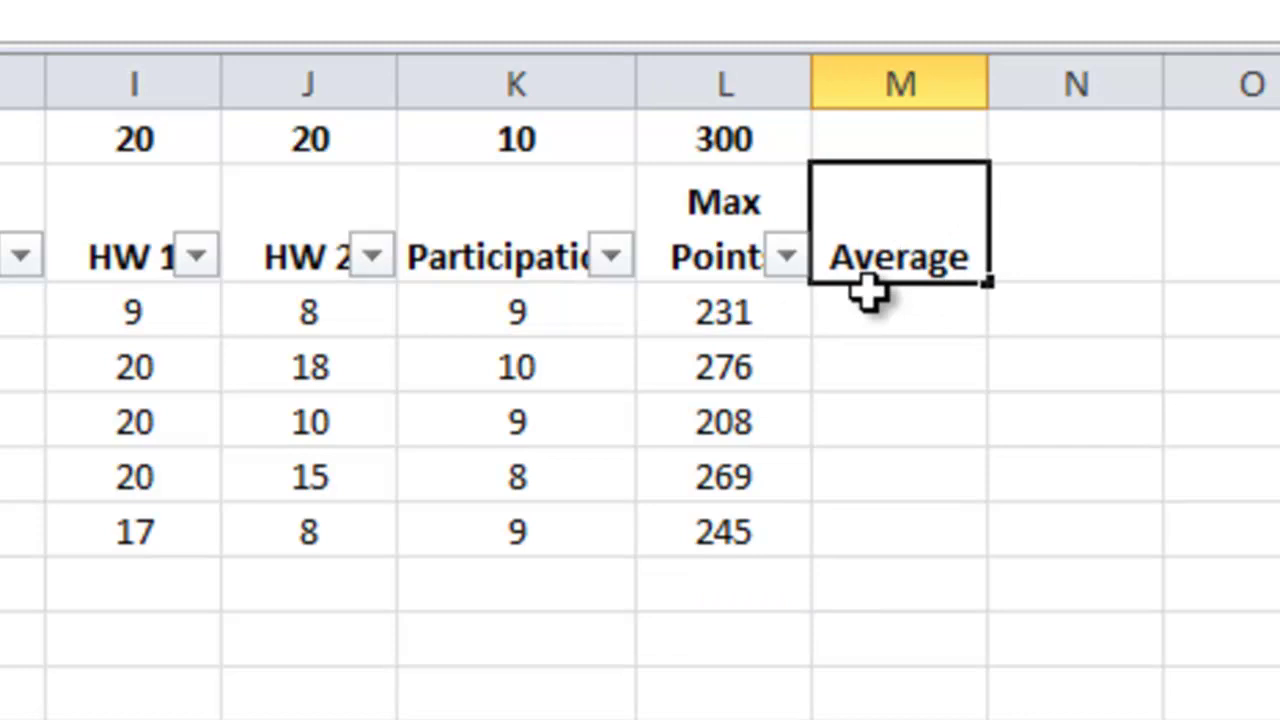
click(892, 314)
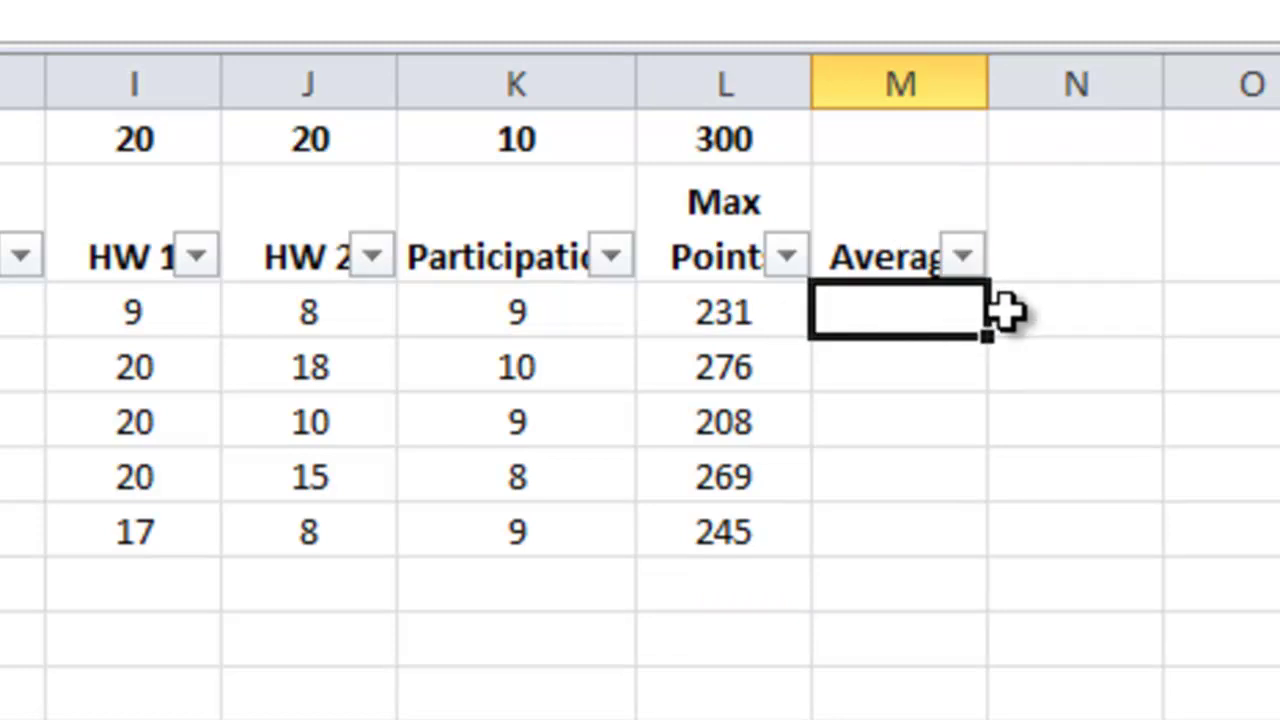
Step: Enter =L3/L1 in M3, giving 0.77 for the first student
double_click(896, 314)
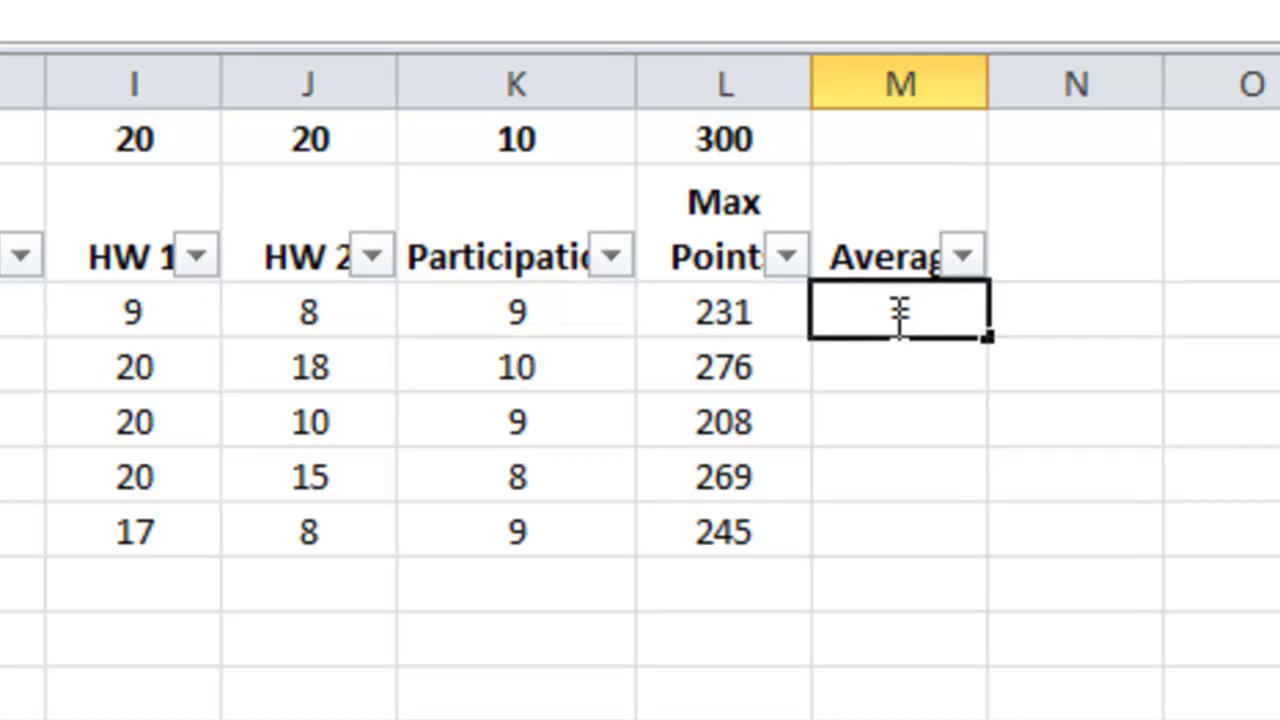
text(=)
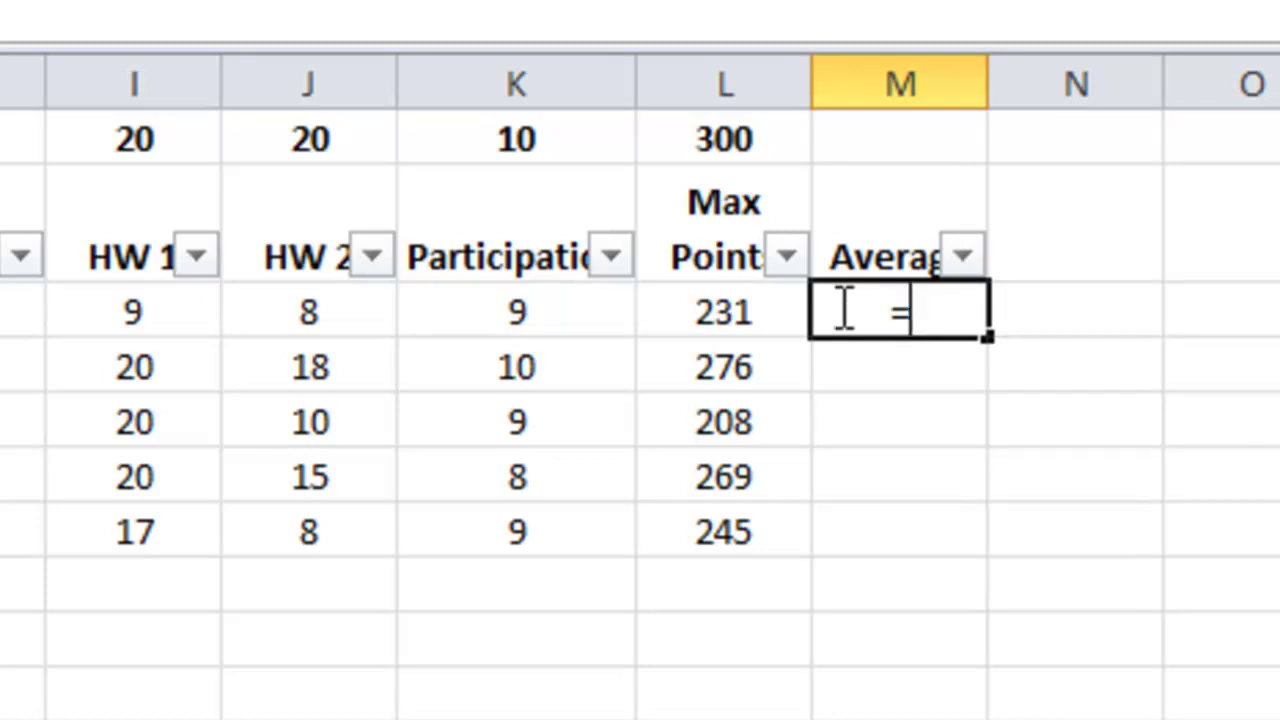
click(707, 313)
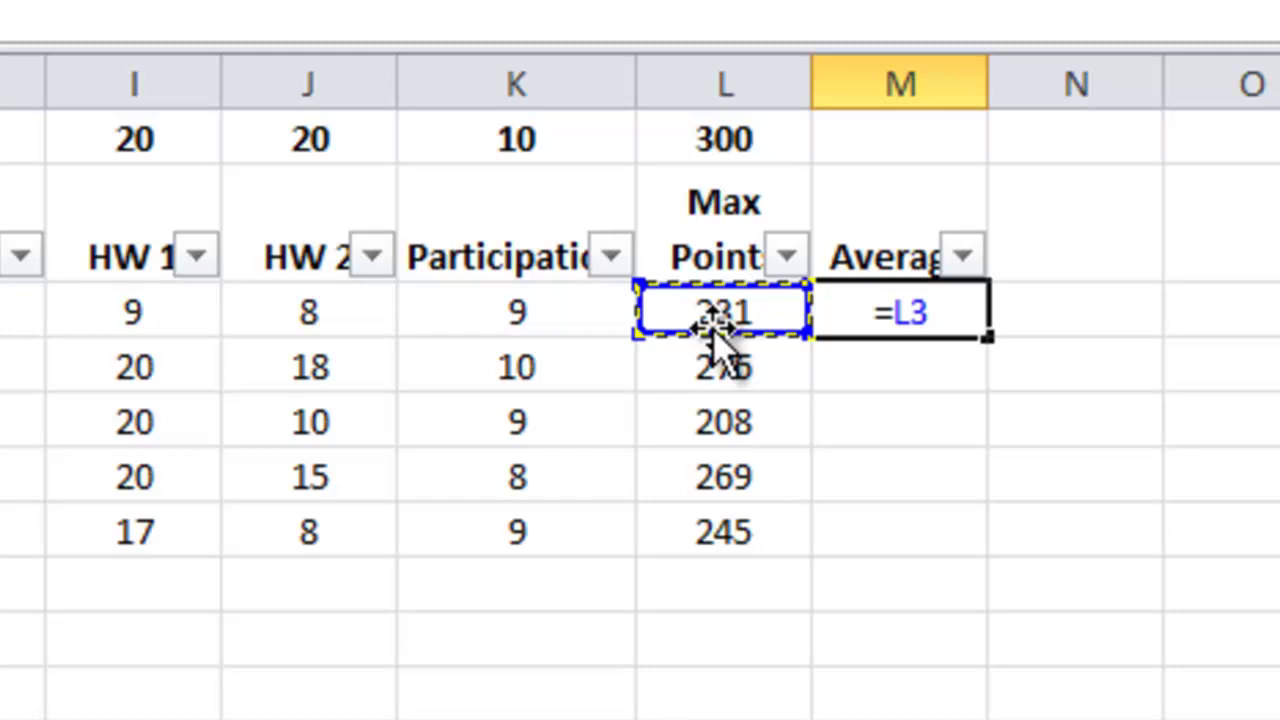
text(/)
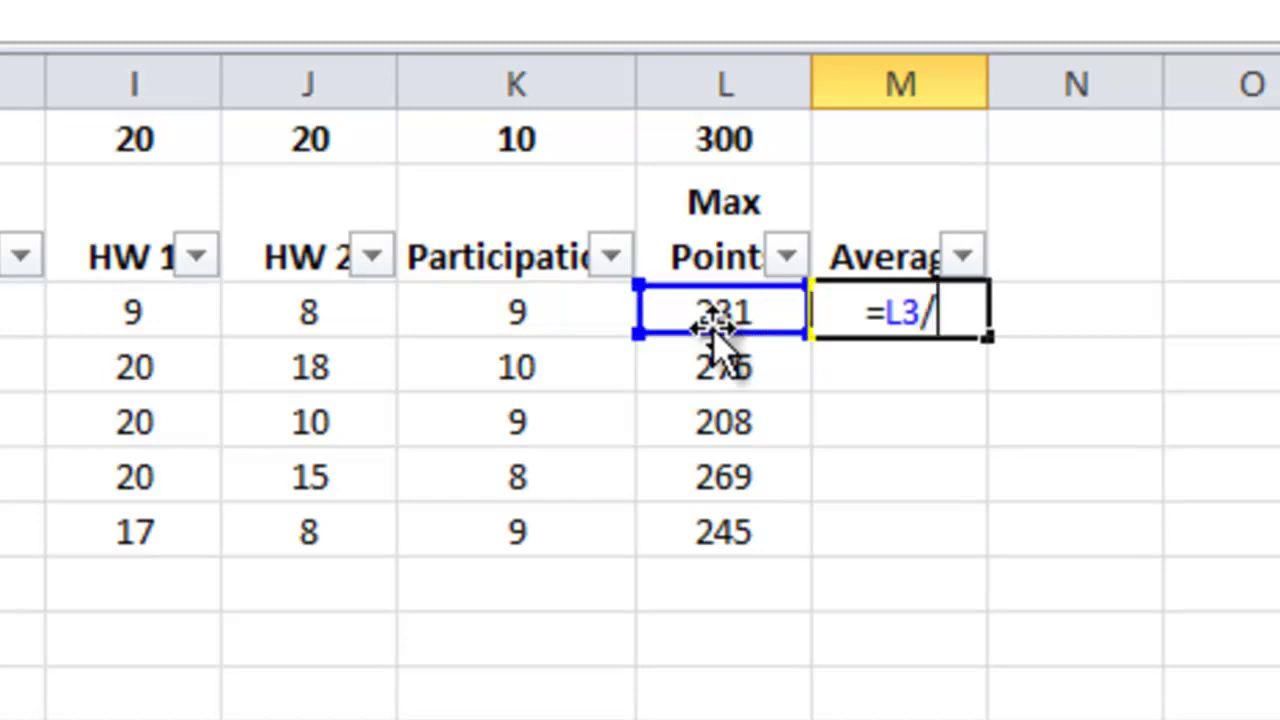
click(690, 147)
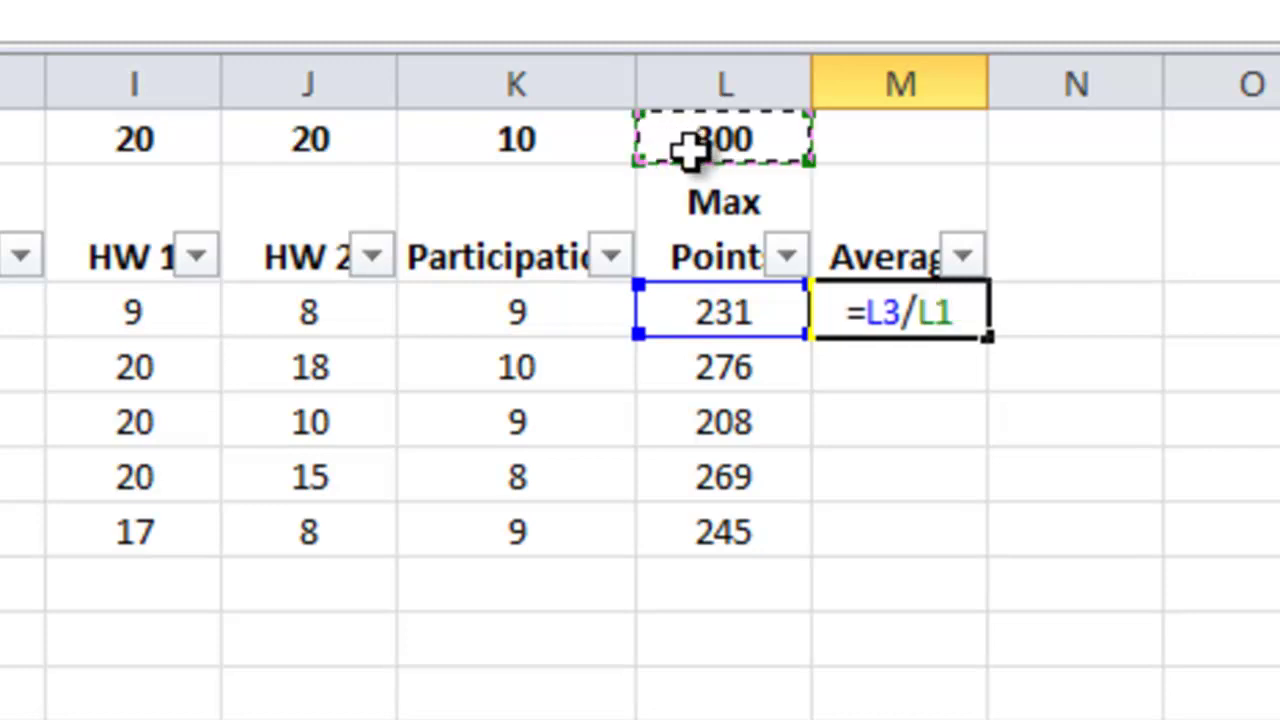
key(Return)
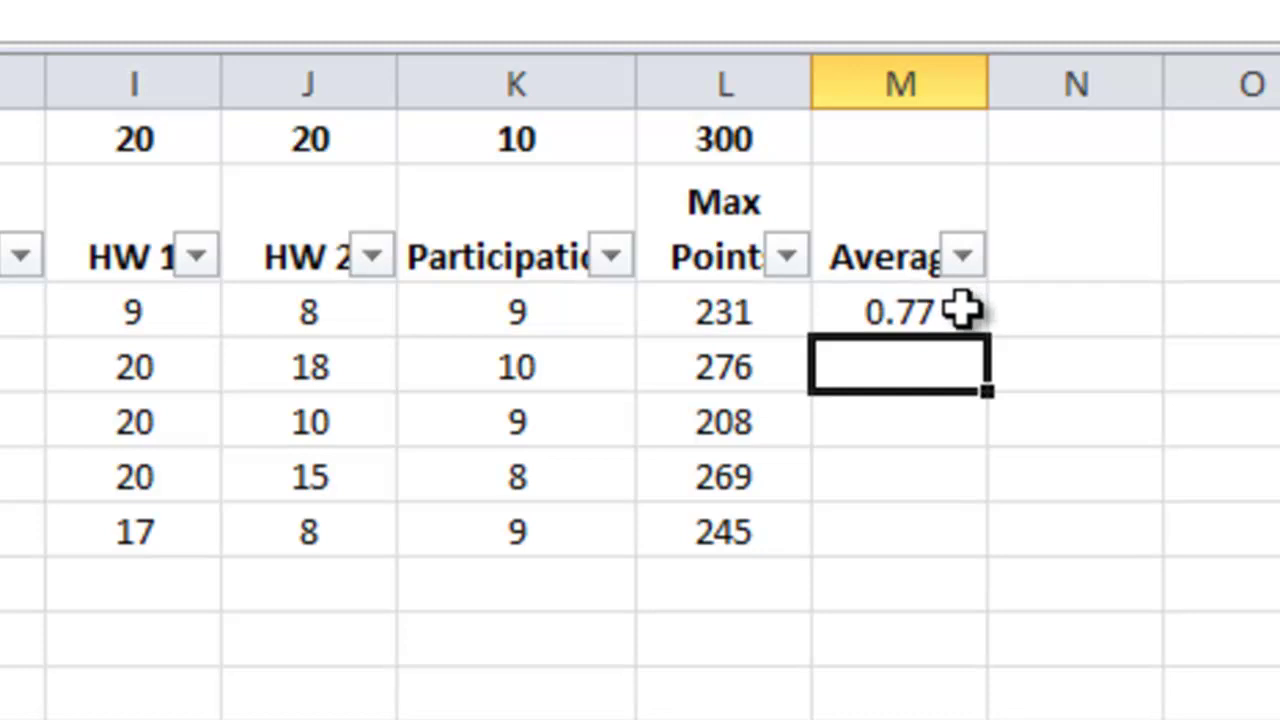
Step: Fill the M3 average formula down to M7
click(864, 307)
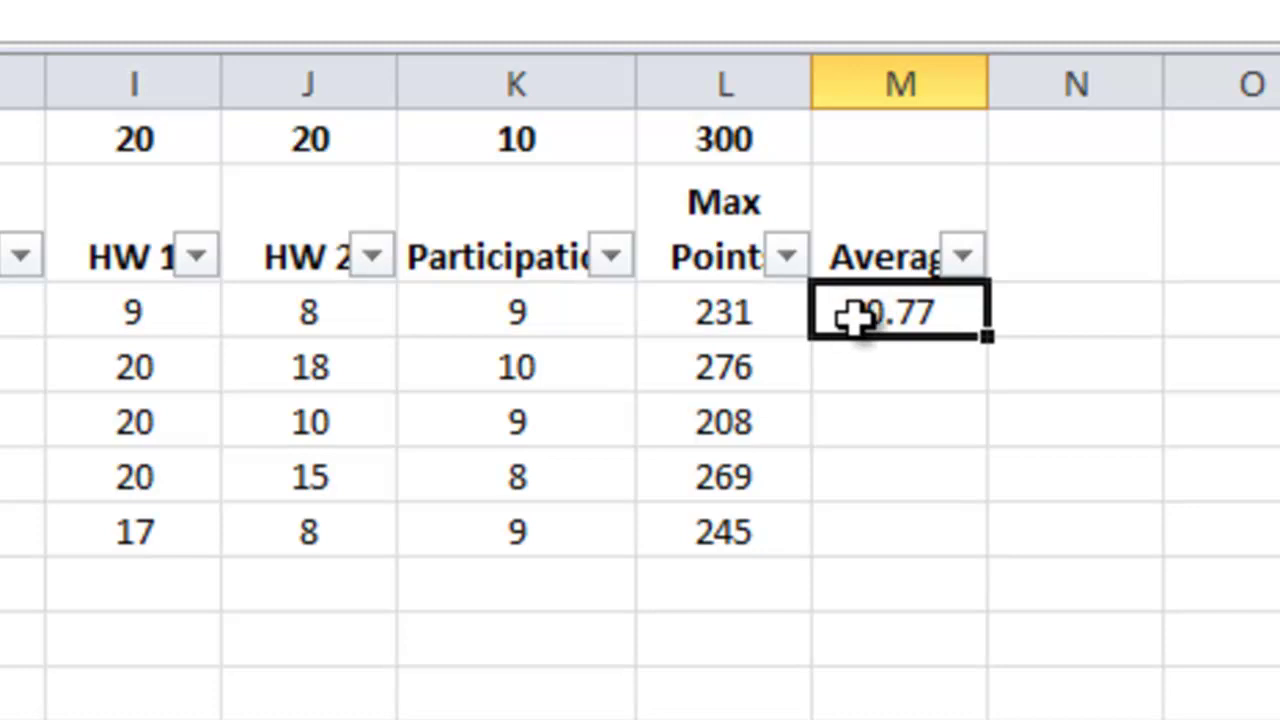
drag(993, 338, 988, 552)
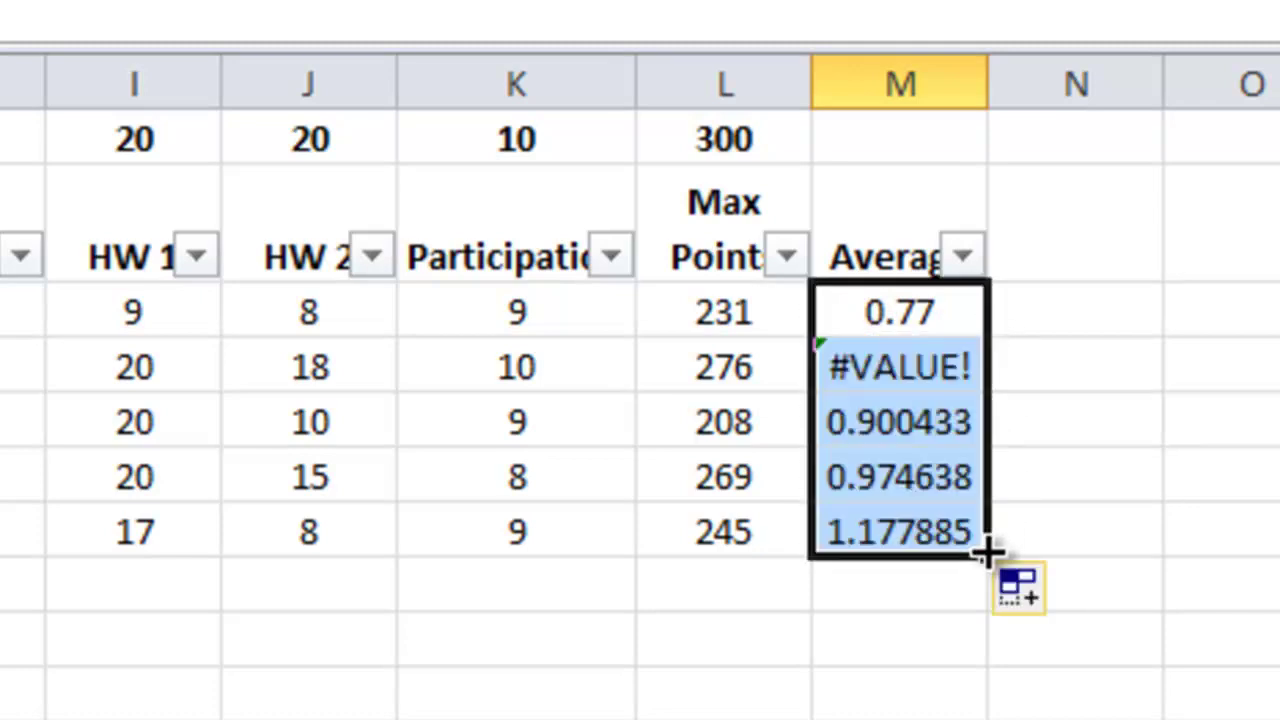
click(906, 588)
Step: Inspect the M3–M7 results, including the #VALUE! error and ratios above 1
click(945, 534)
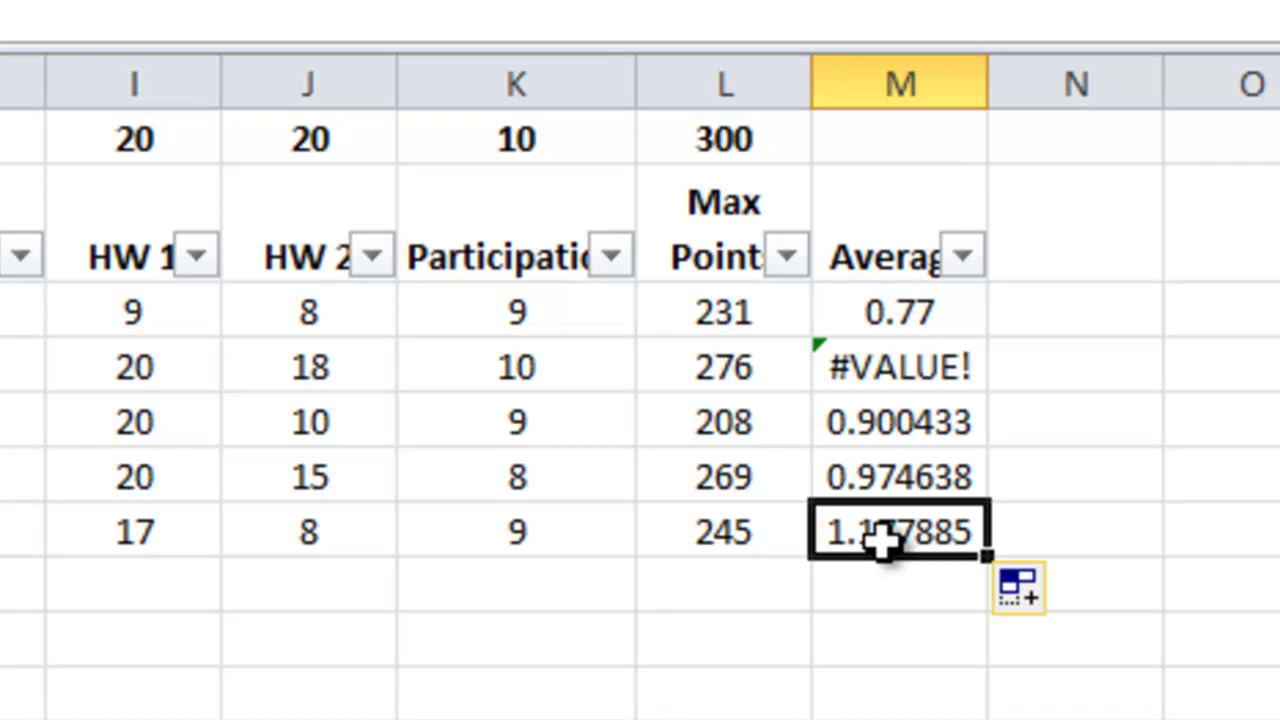
click(870, 316)
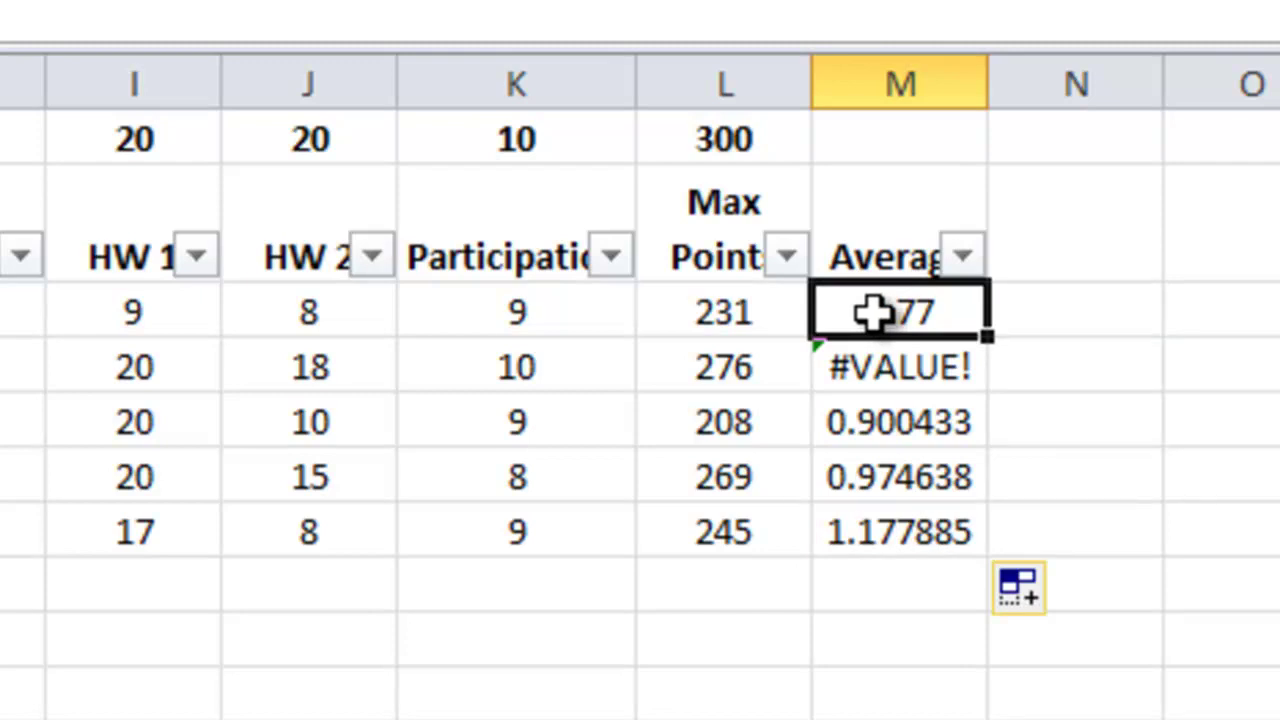
click(675, 314)
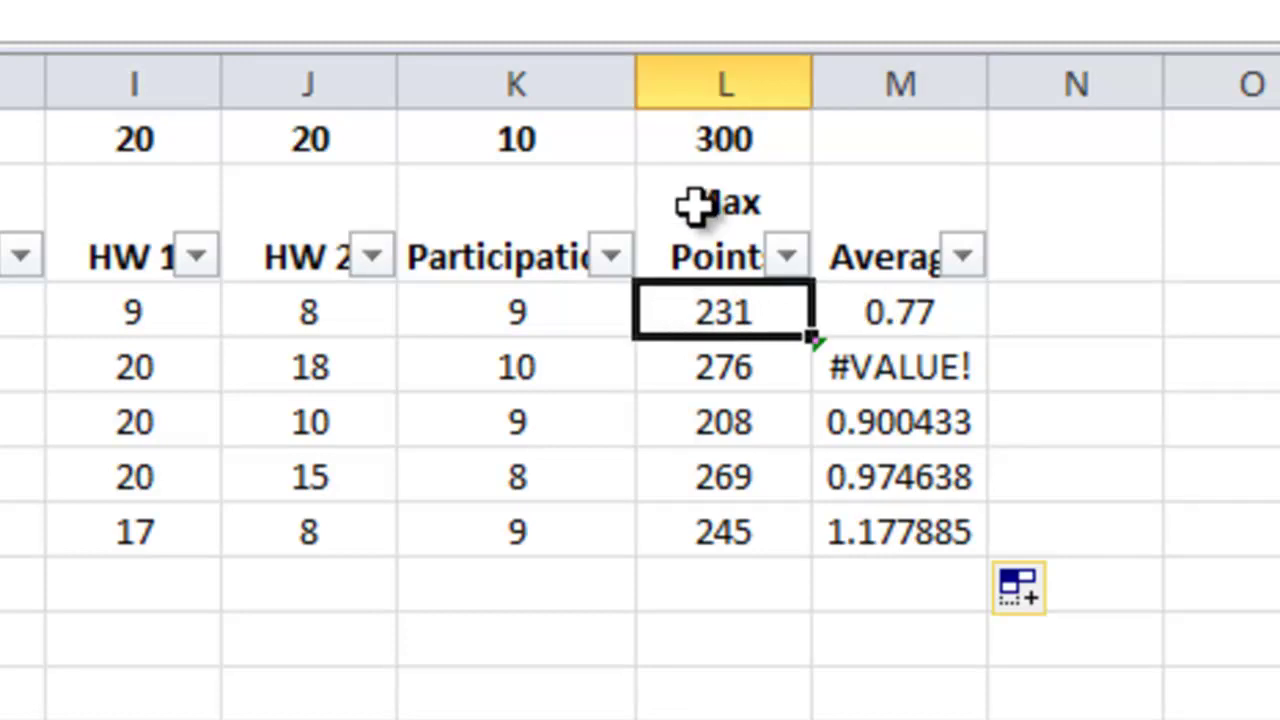
click(924, 314)
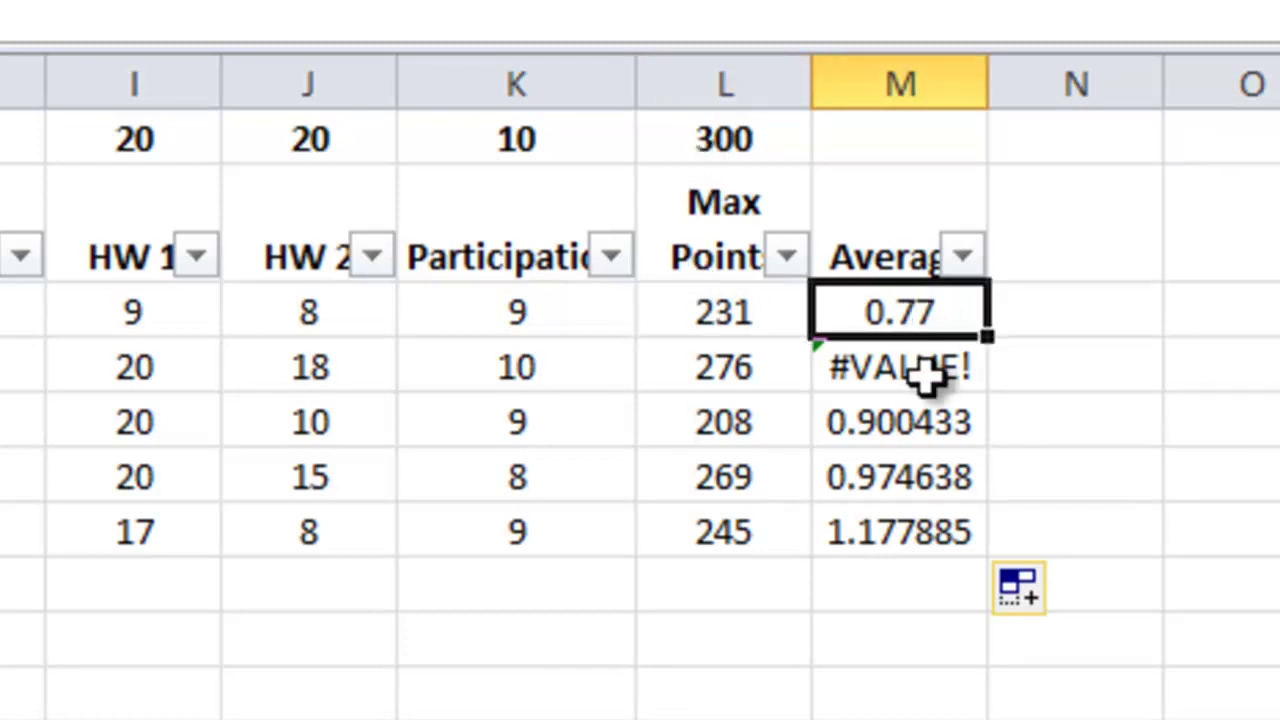
click(925, 378)
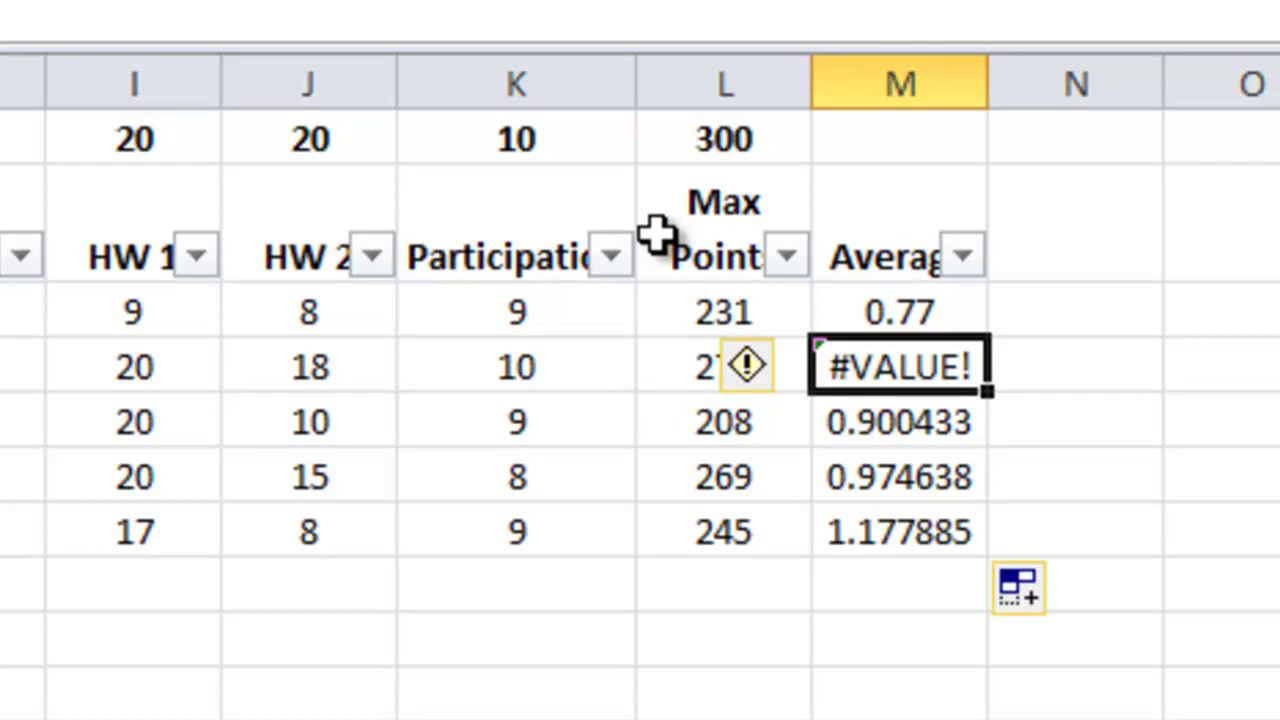
click(943, 426)
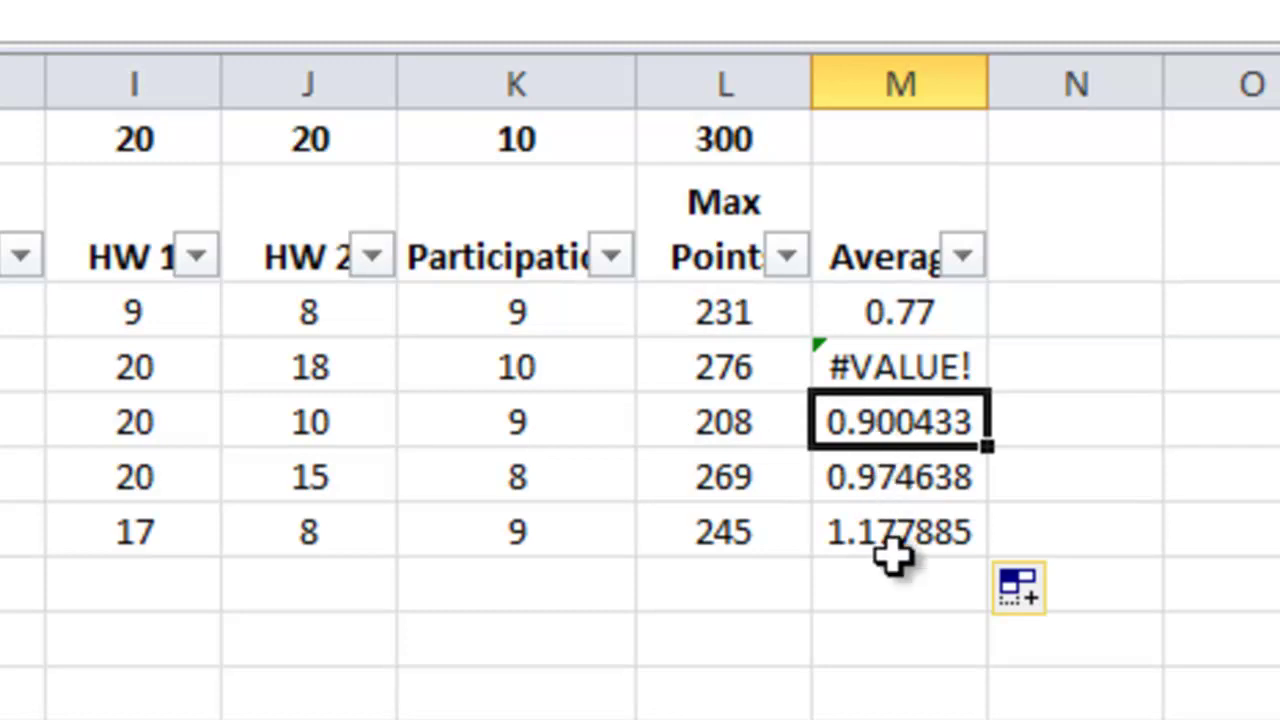
click(884, 482)
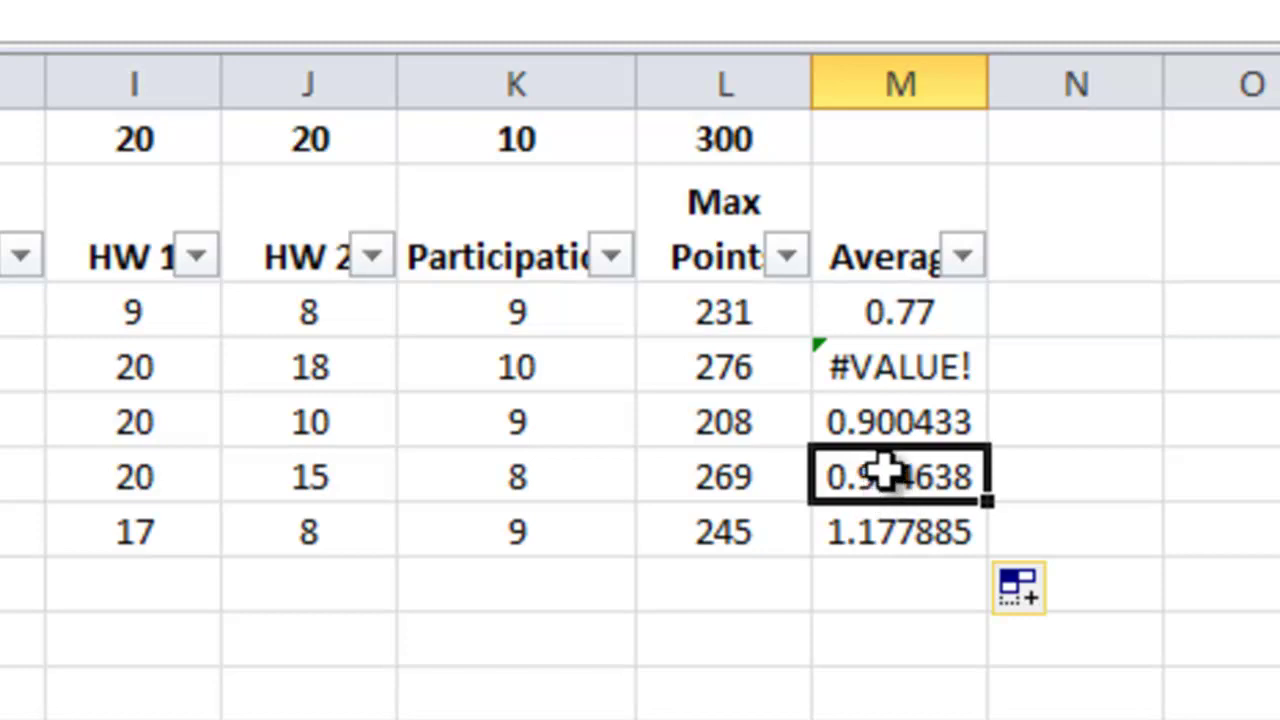
click(867, 315)
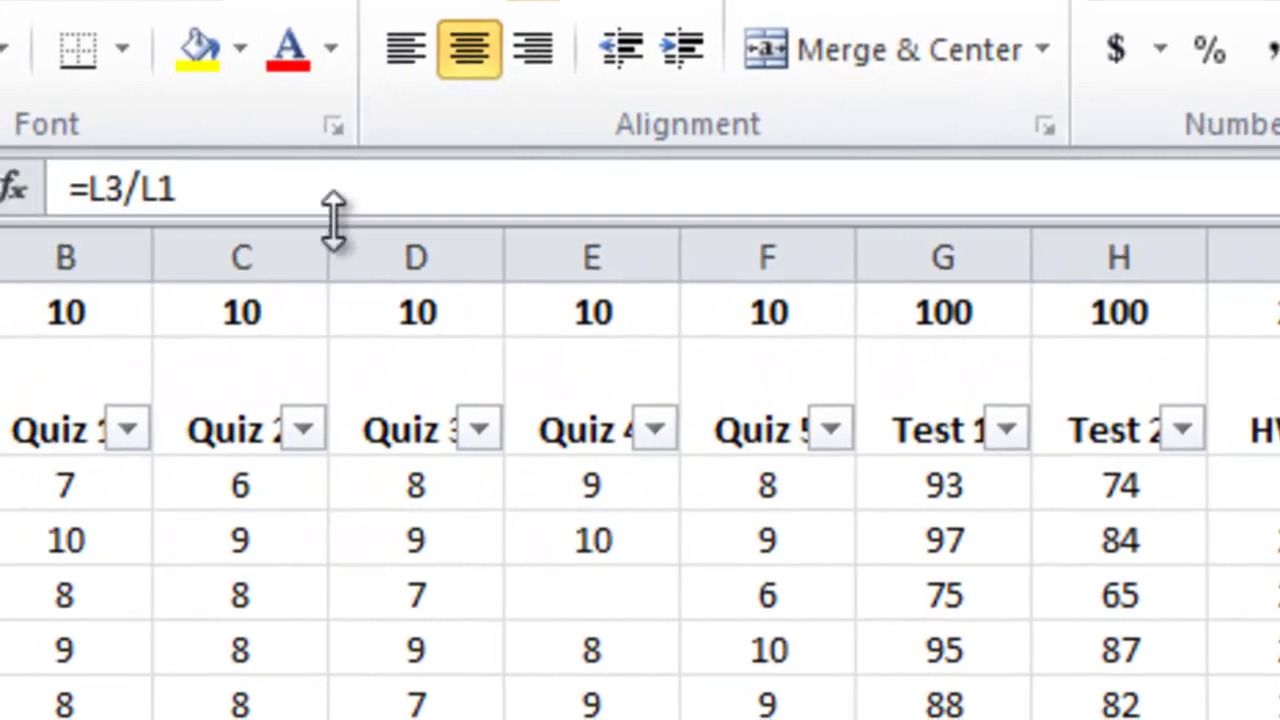
Step: Change M3 to =L3/$L$1 and refill M4:M7, giving 0.92, 0.693333, 0.896667, 0.816667
click(143, 192)
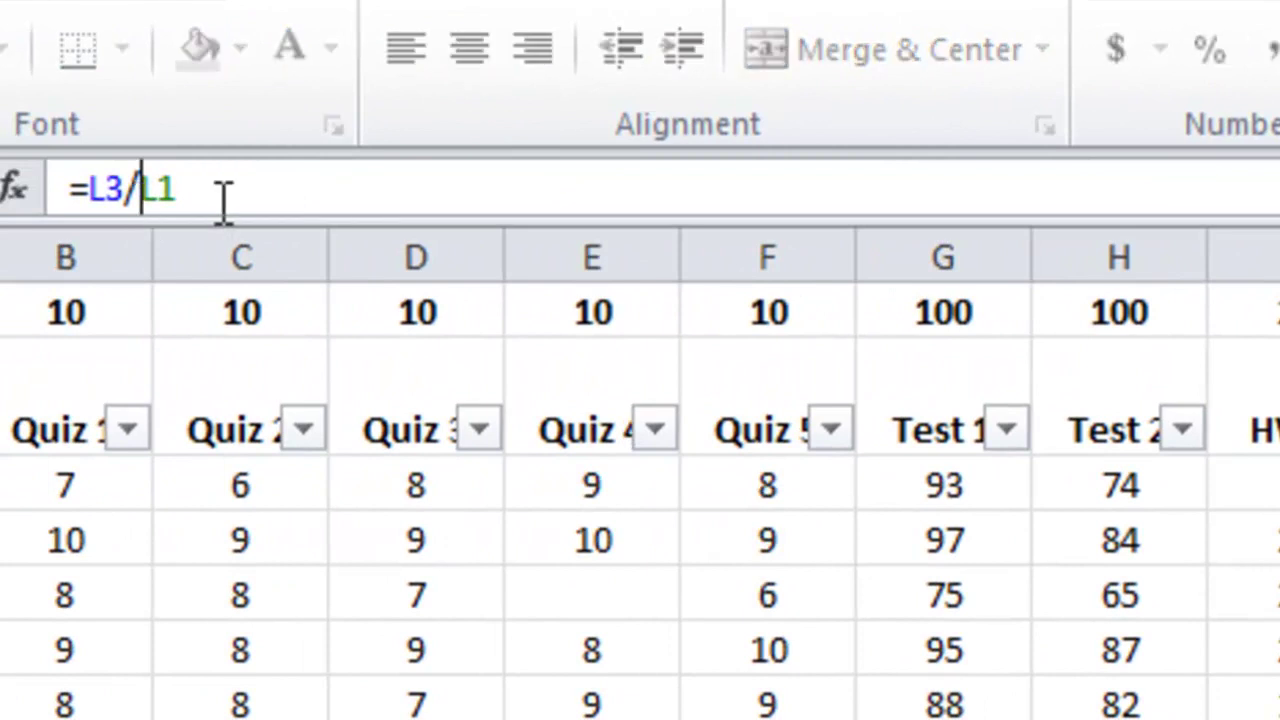
text($)
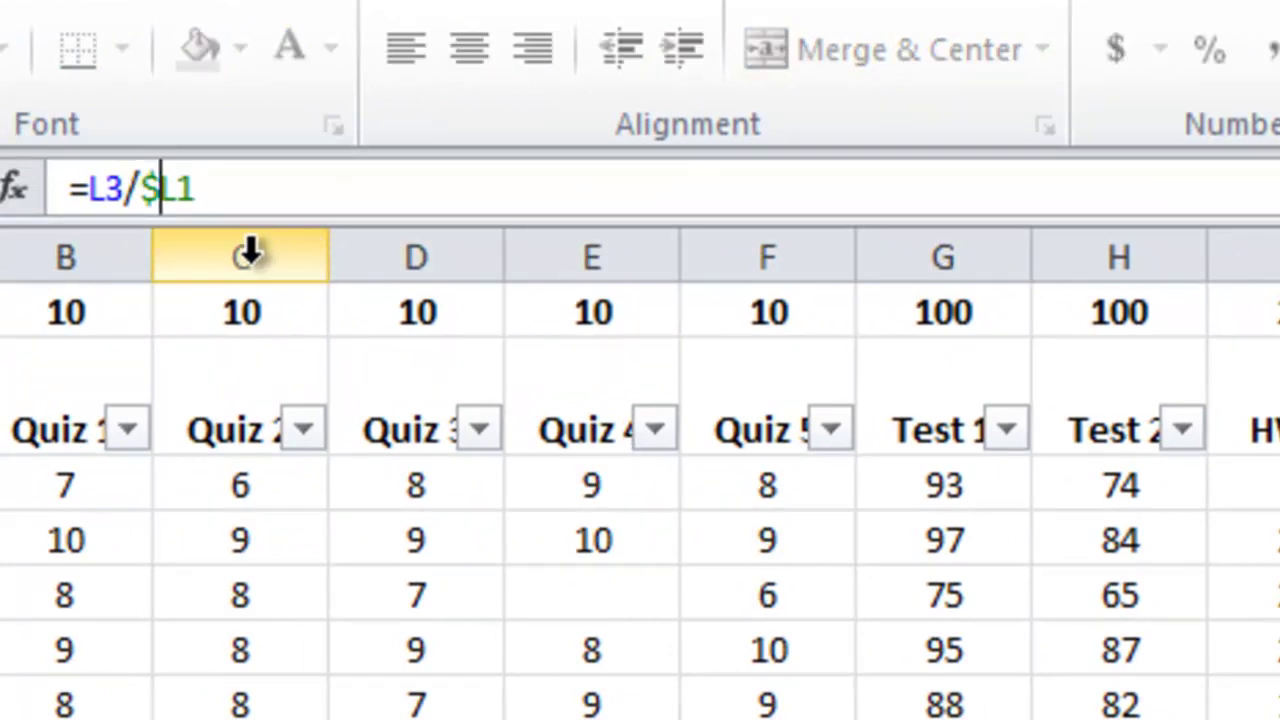
click(176, 190)
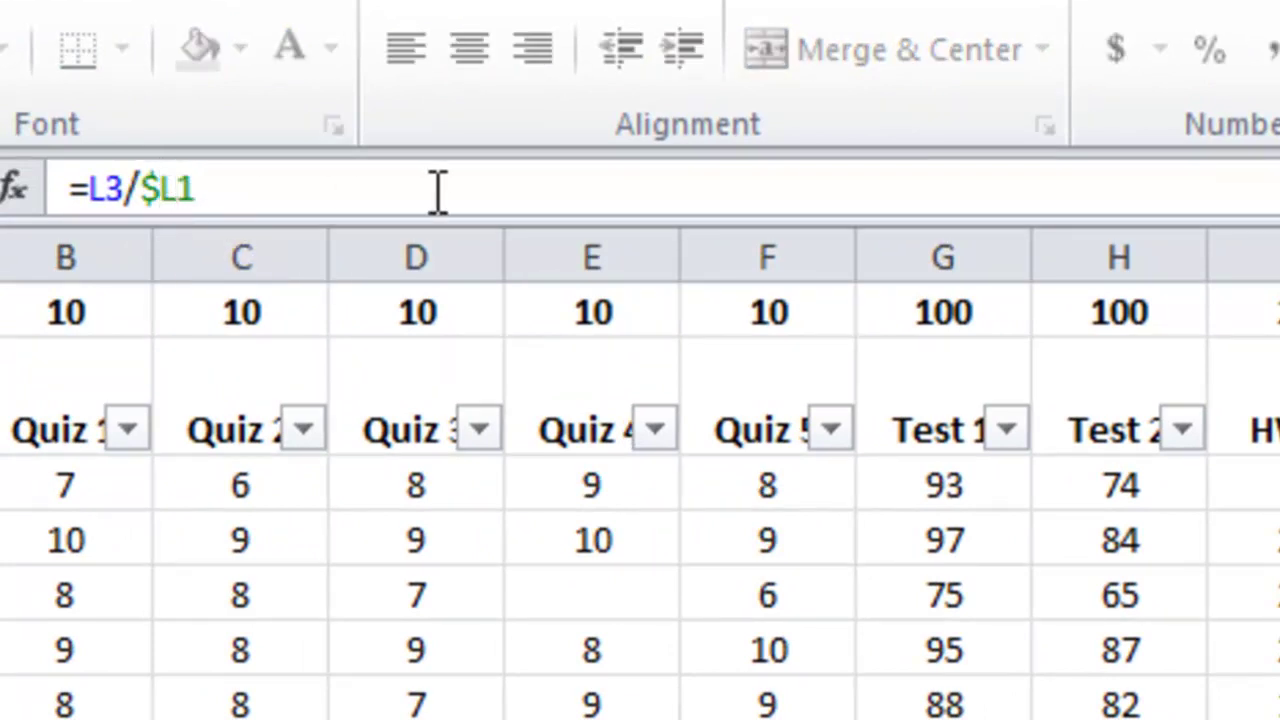
text($)
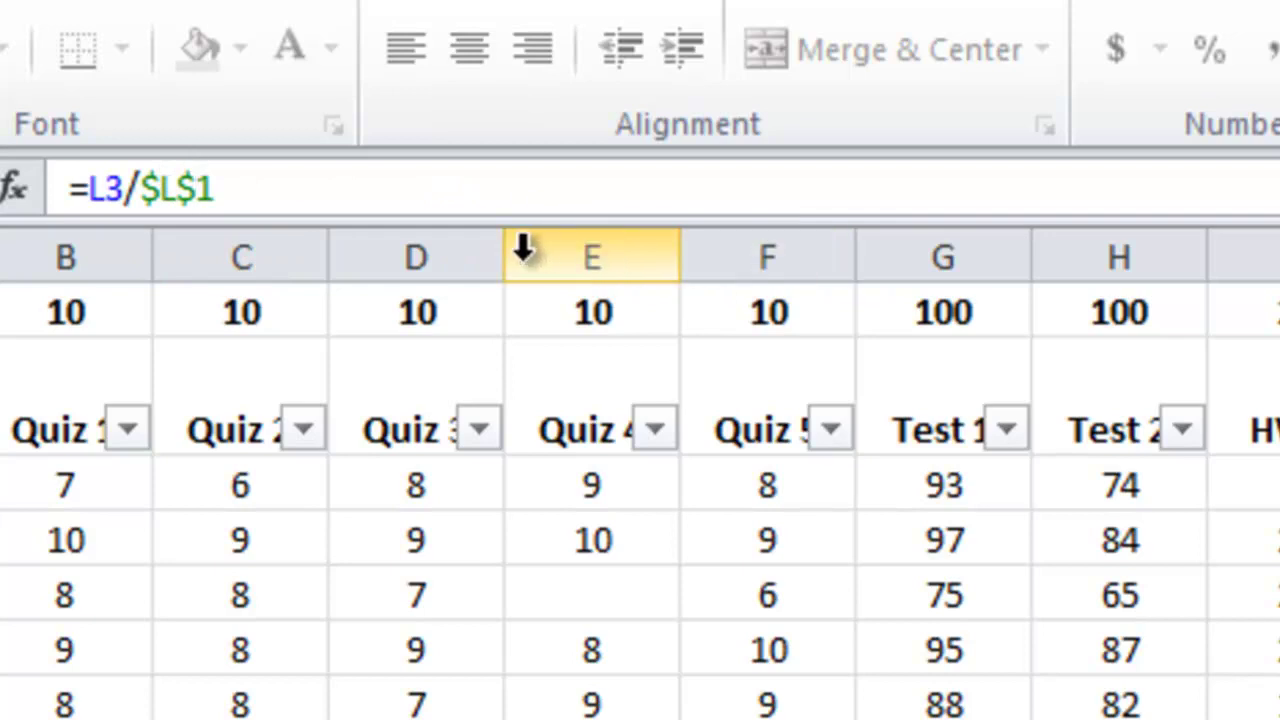
click(243, 200)
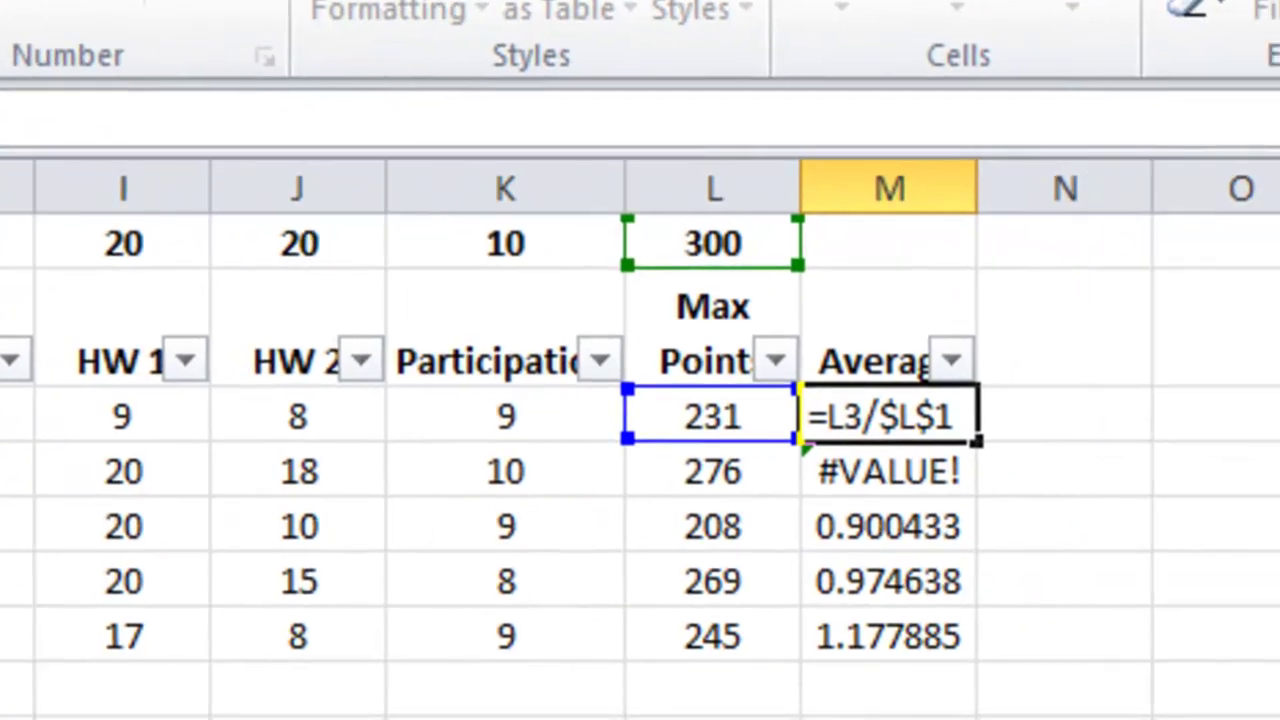
key(Return)
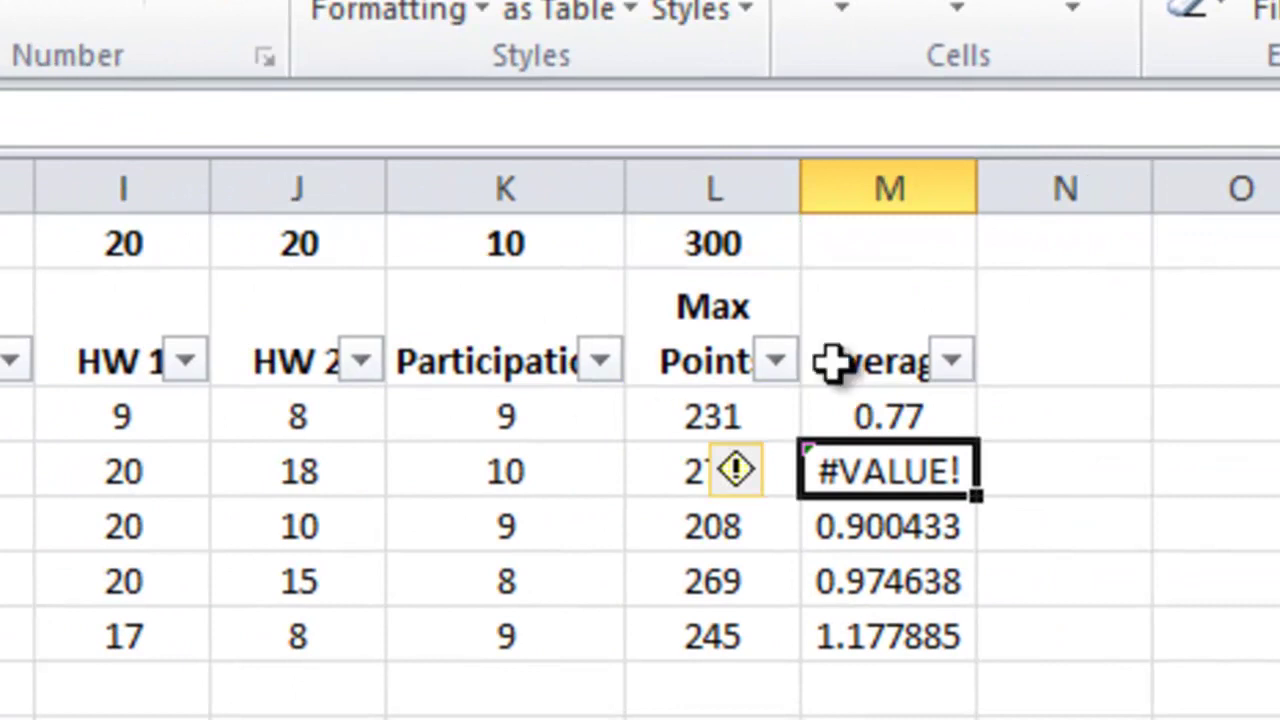
click(862, 408)
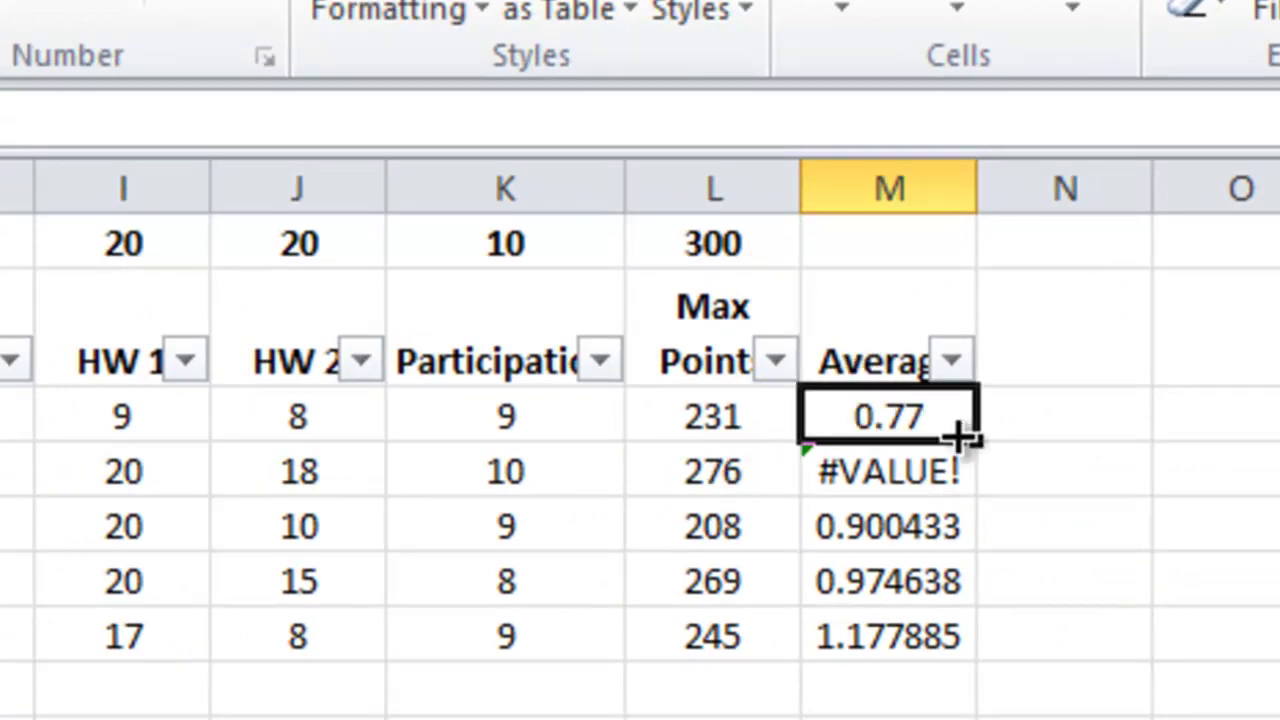
drag(975, 437, 974, 669)
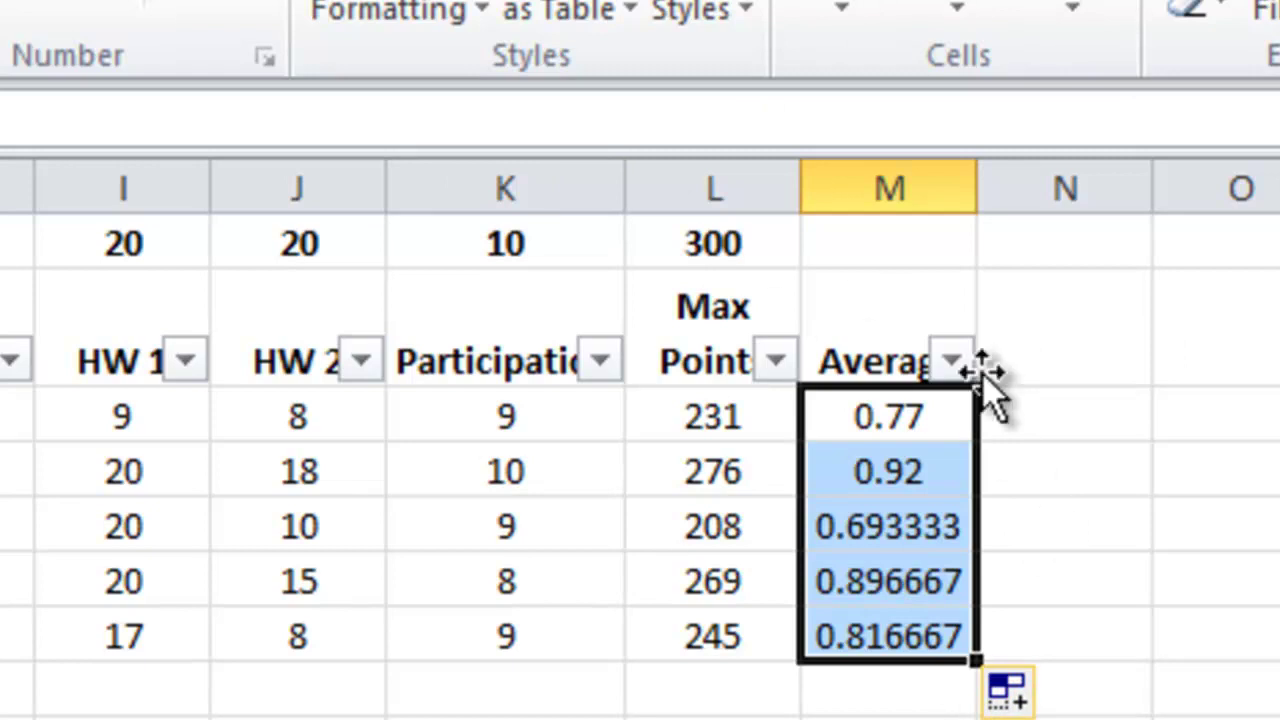
Step: Format Average column M as Percentage with 1 decimal place, e.g. 77.0% and 92.0%
click(895, 165)
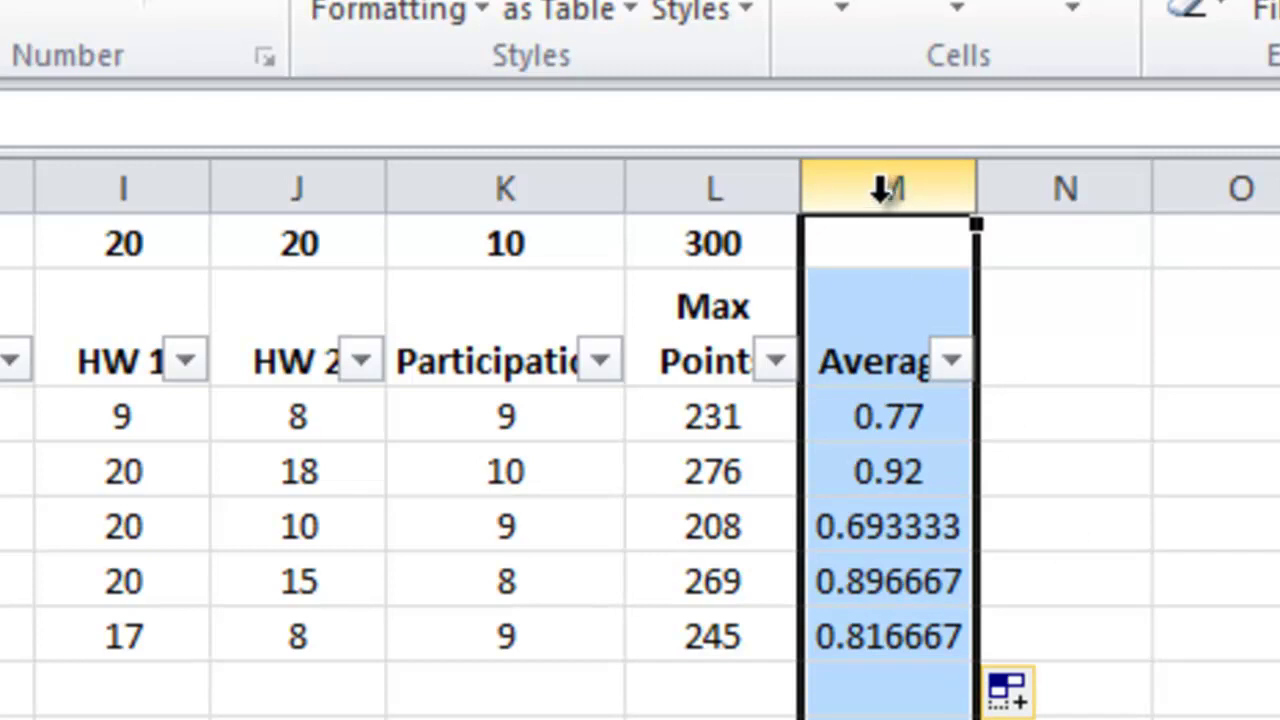
right_click(878, 214)
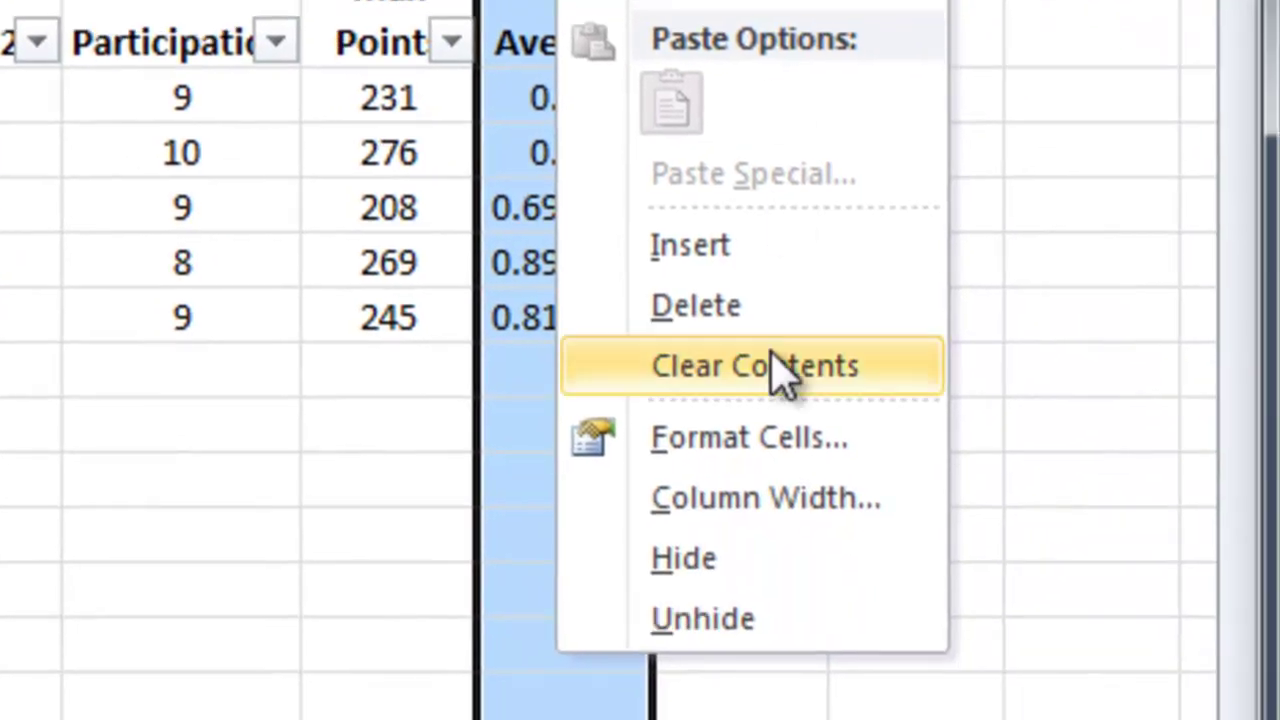
click(775, 437)
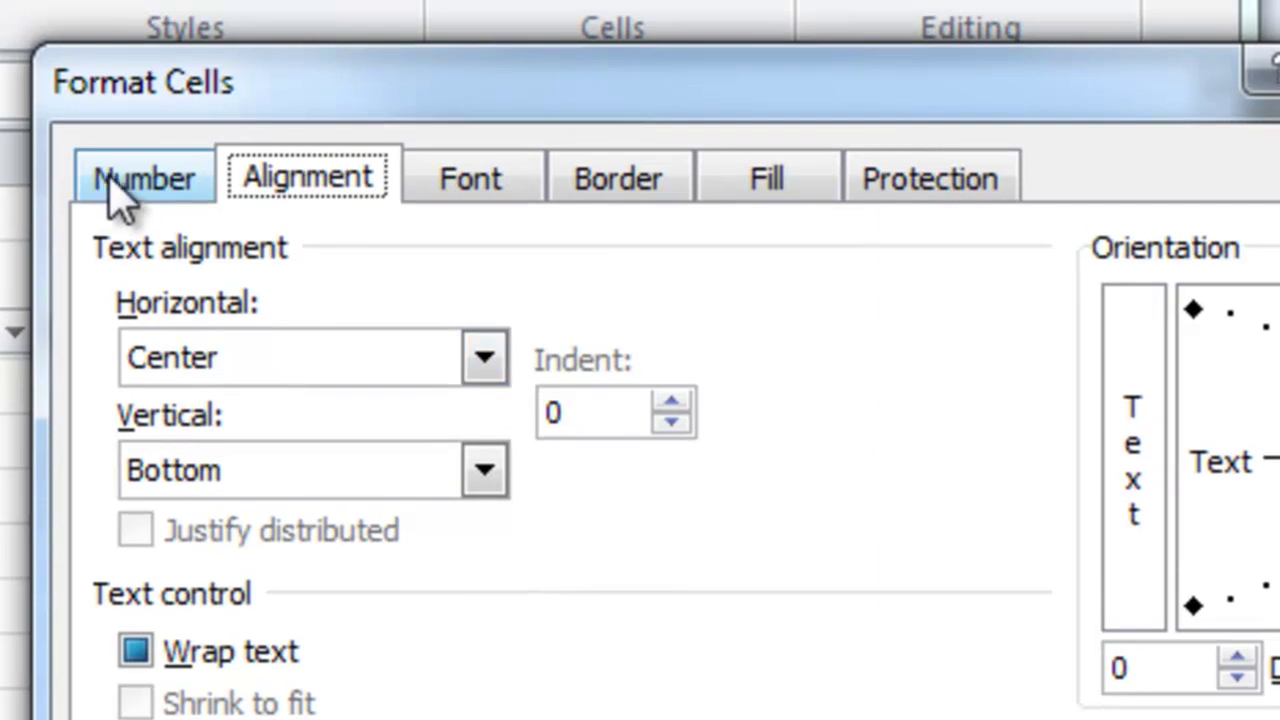
click(114, 197)
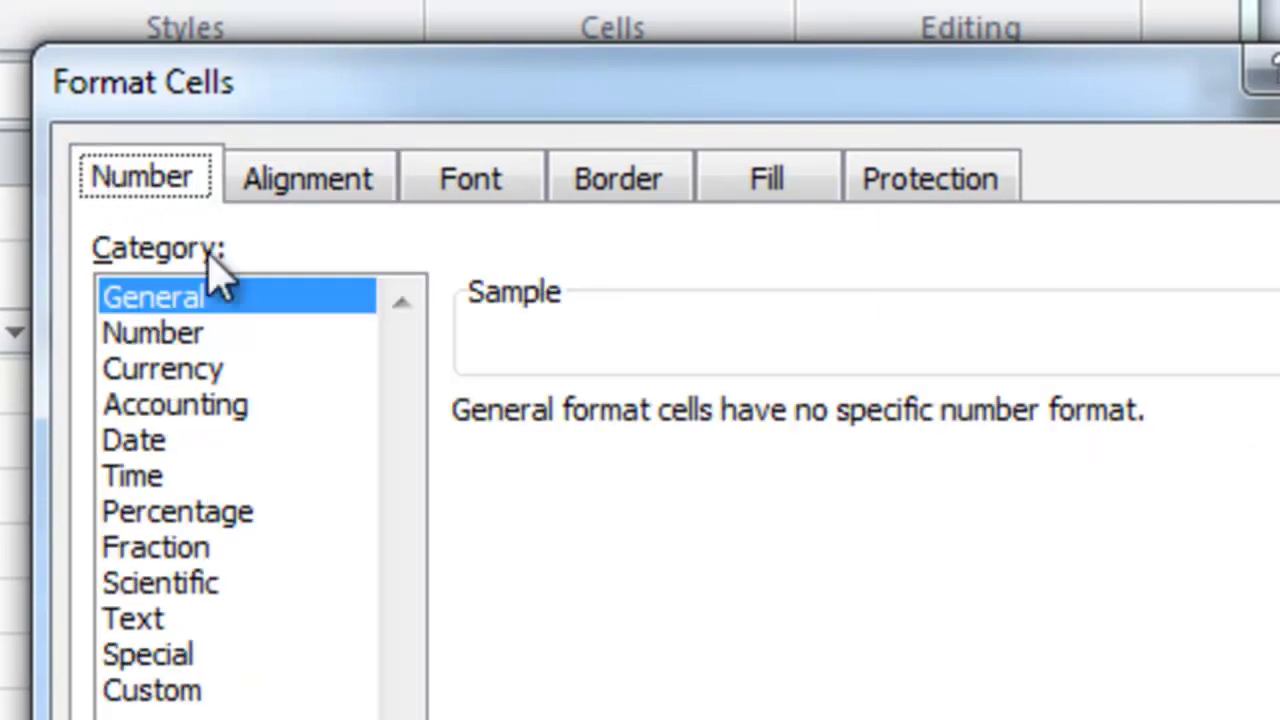
click(240, 508)
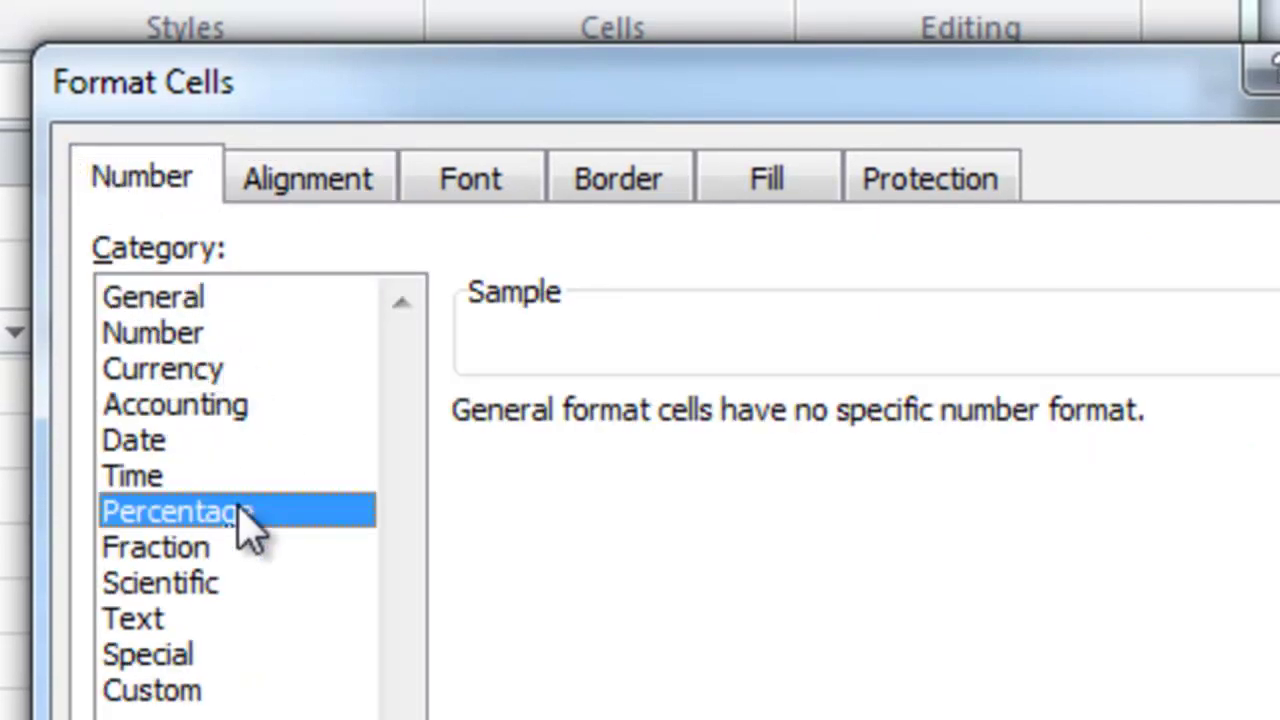
click(807, 438)
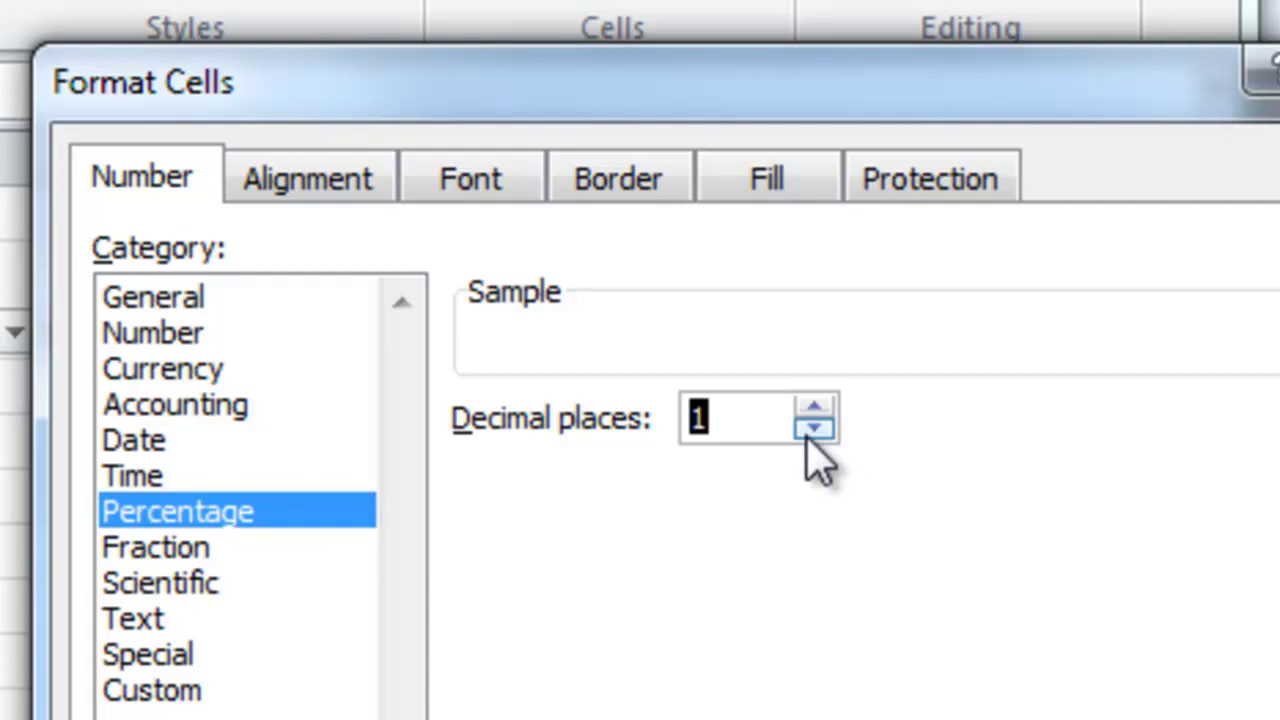
click(807, 438)
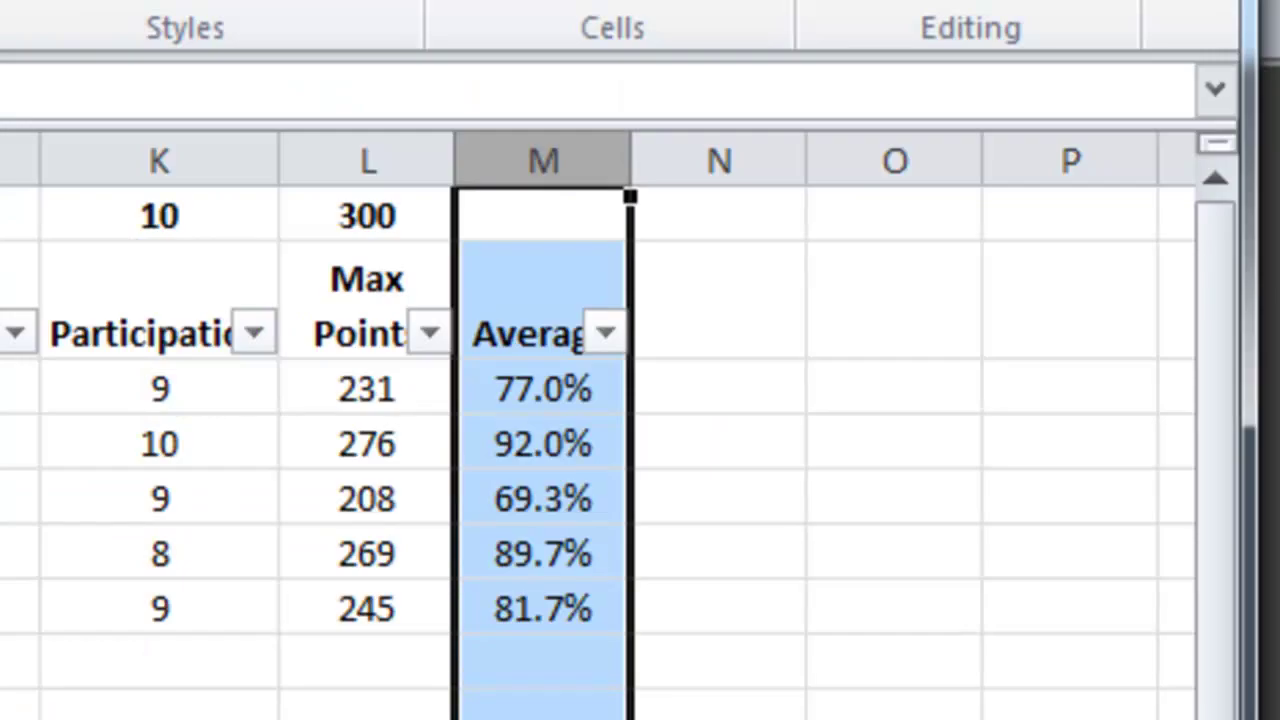
key(Left)
key(Left)
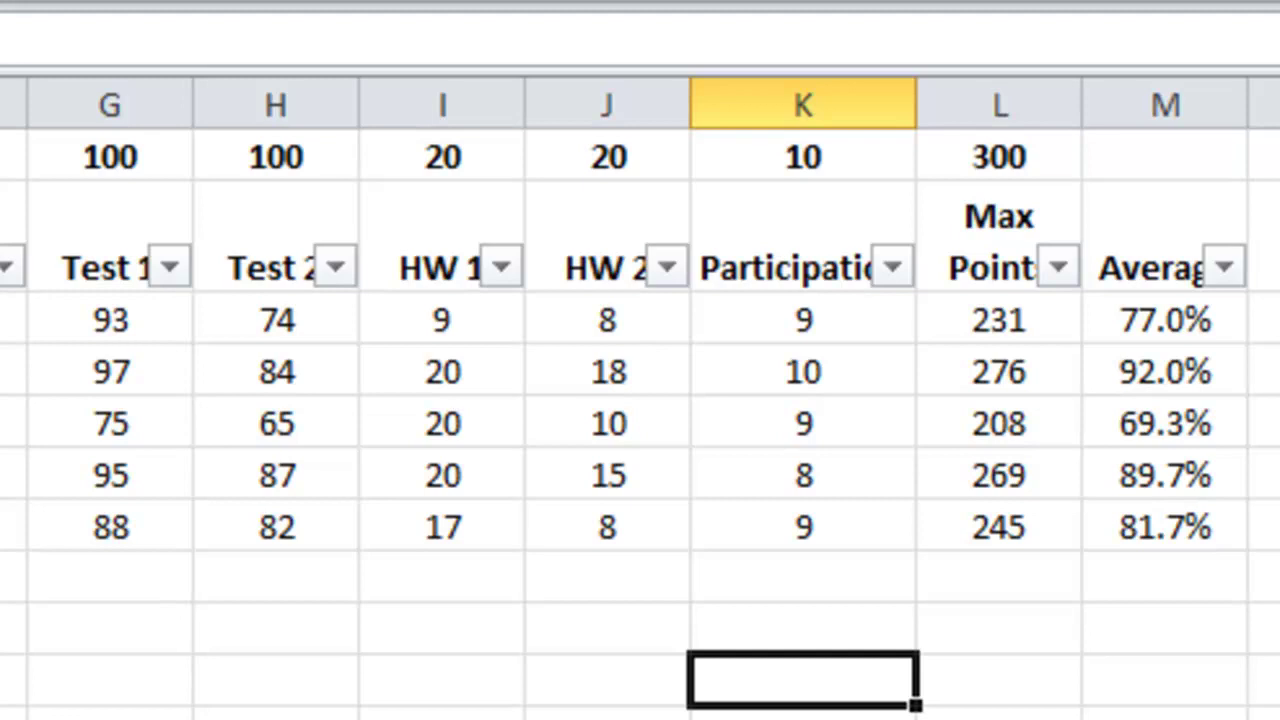
click(1057, 424)
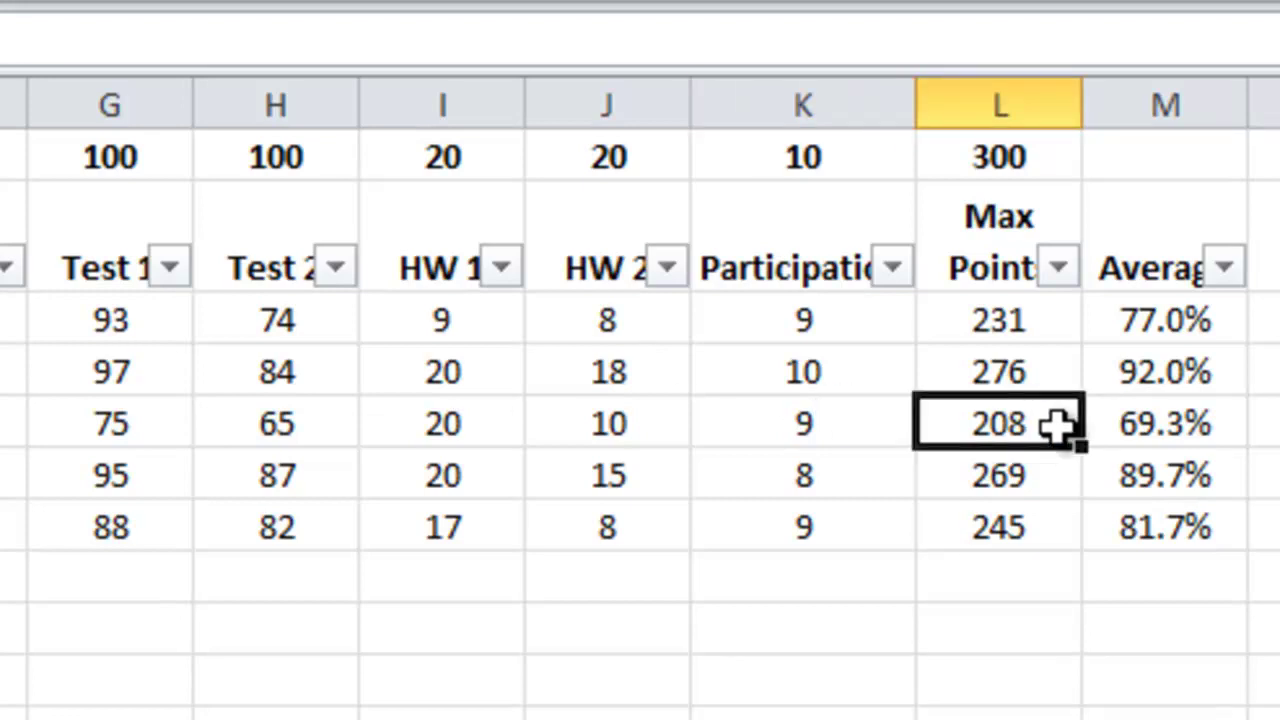
click(1211, 424)
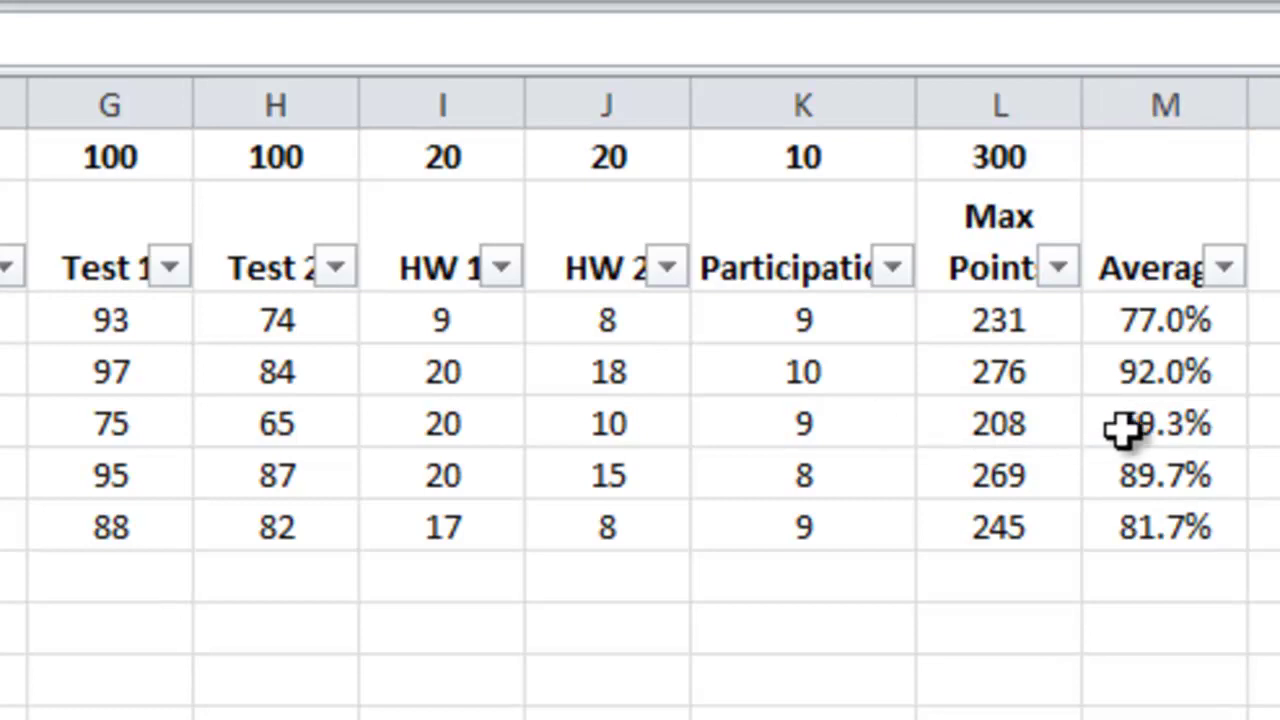
click(836, 433)
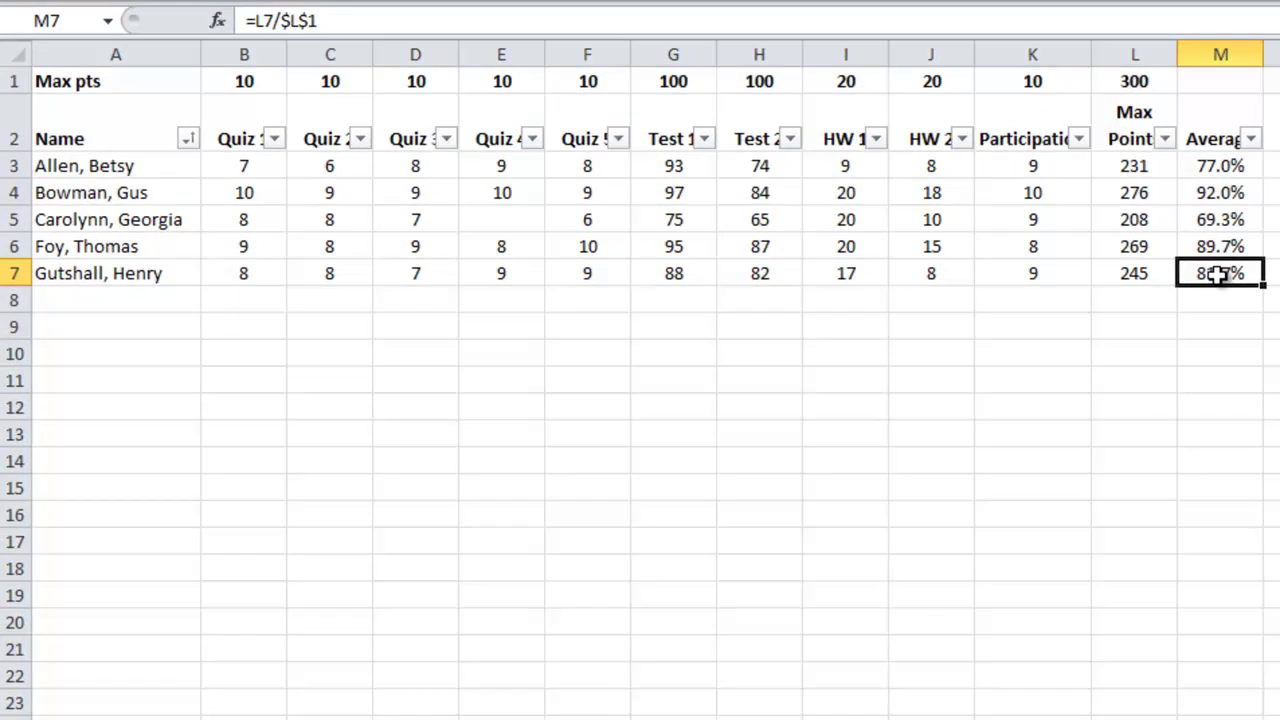
click(1222, 332)
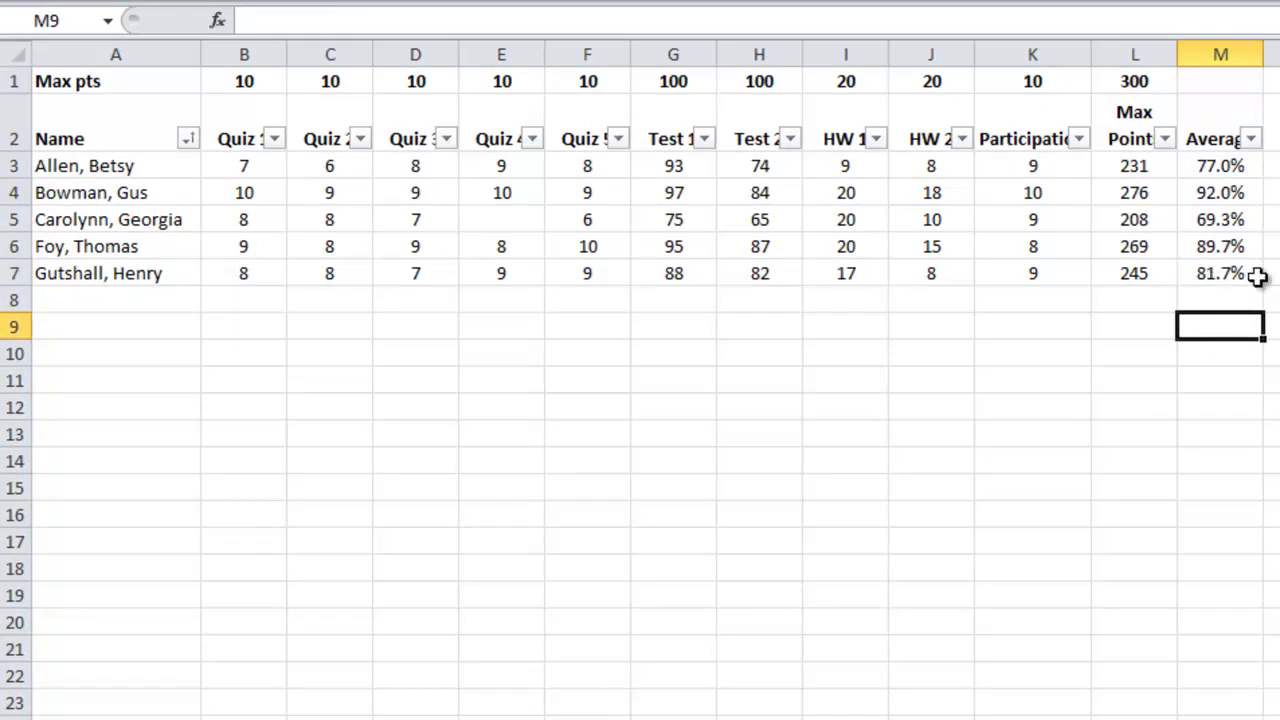